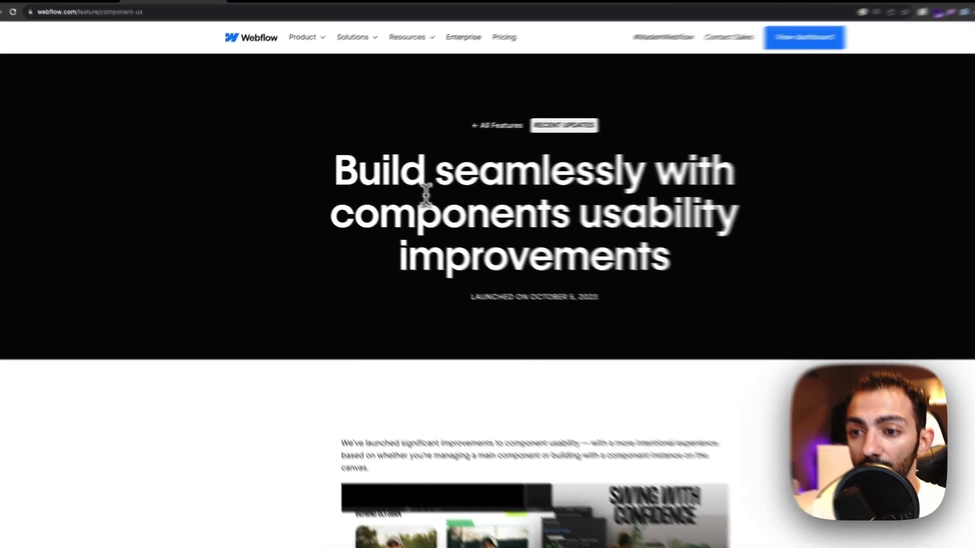
Read through the feature article on components usability improvements, including its lists of benefits for authors and content editors.
triple_click(391, 211)
left_click(262, 245)
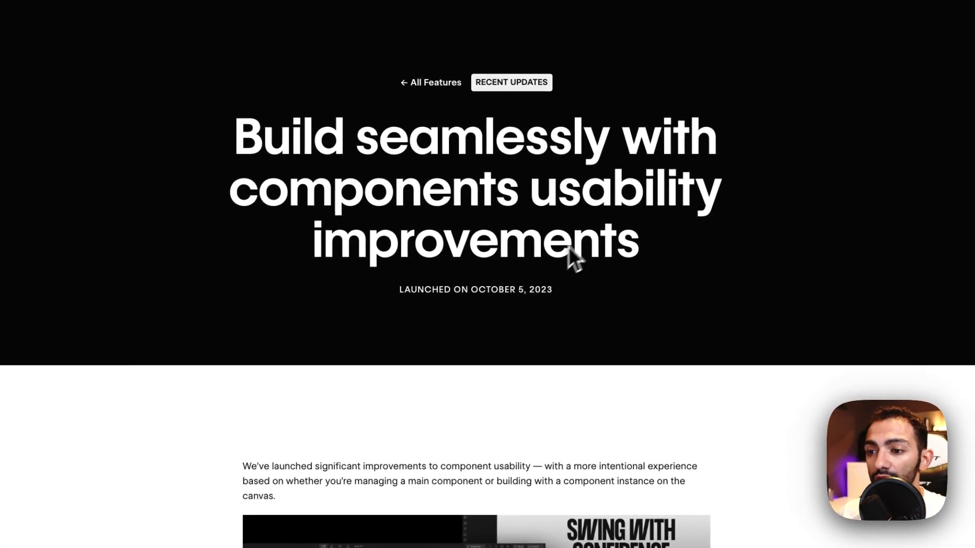
scroll(574, 341, "down", 10)
scroll(515, 277, "up", 3)
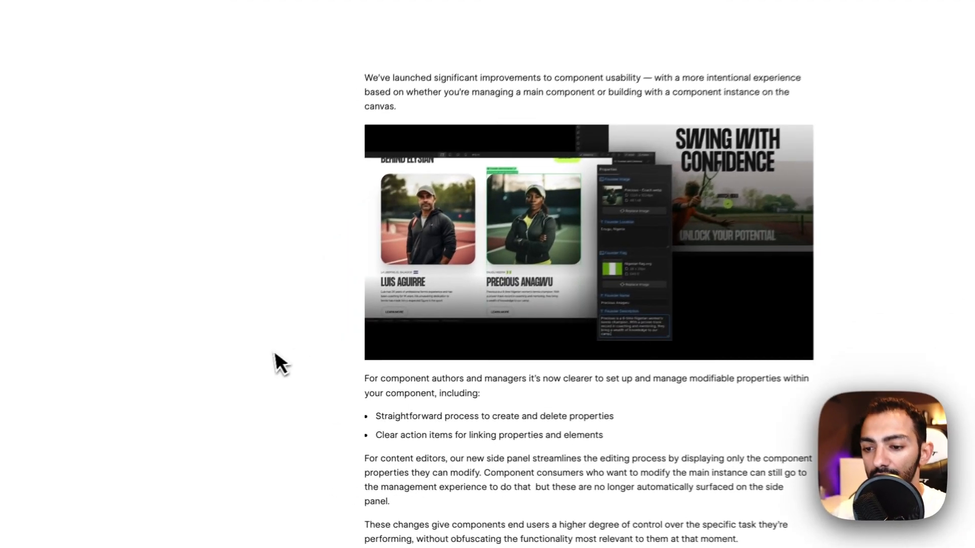
scroll(263, 362, "down", 5)
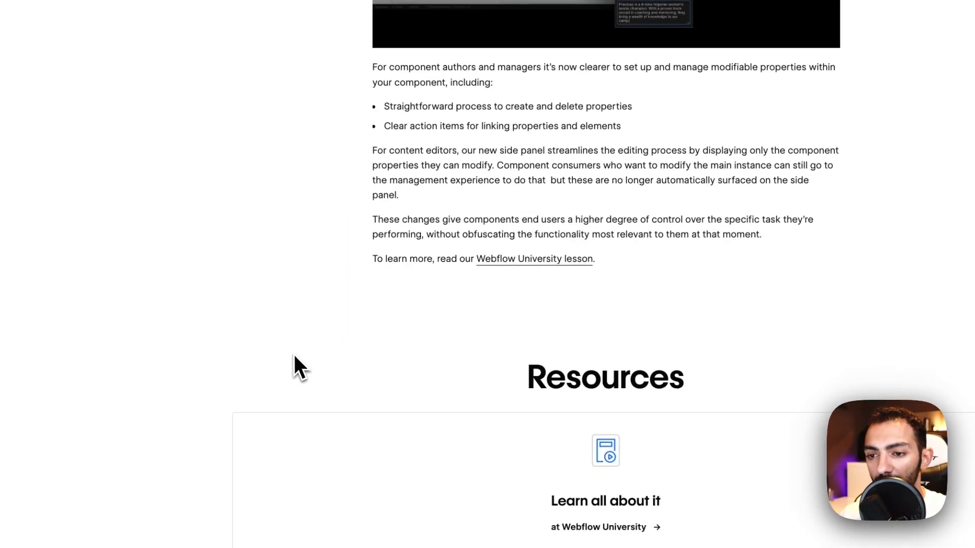
scroll(289, 355, "up", 10)
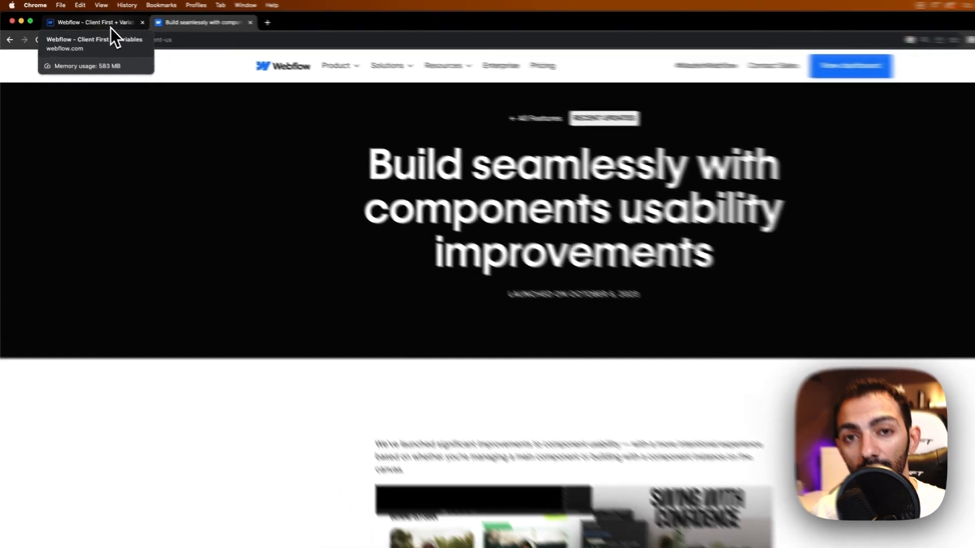
Switch to the Webflow Designer for the Client First + Variables project and collapse the section's element tree.
left_click(93, 22)
left_click(269, 146)
left_click(23, 124)
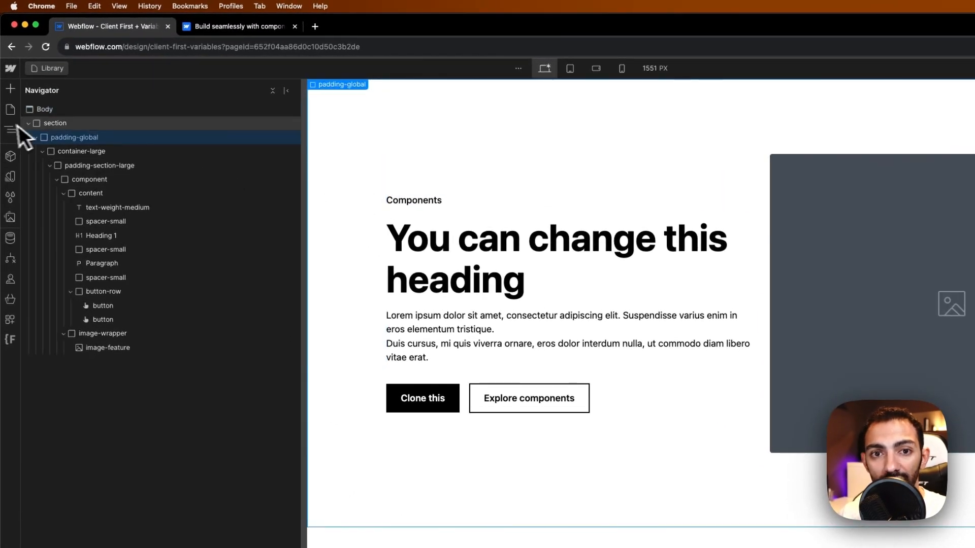
left_click(29, 124)
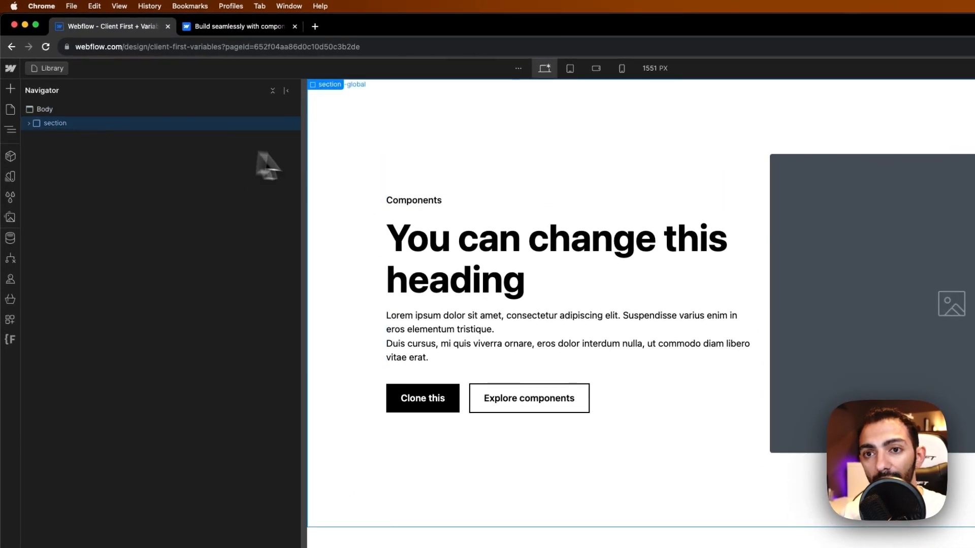
Examine the section's parts by selecting its image, heading, paragraph and the small Components label.
left_click(355, 119)
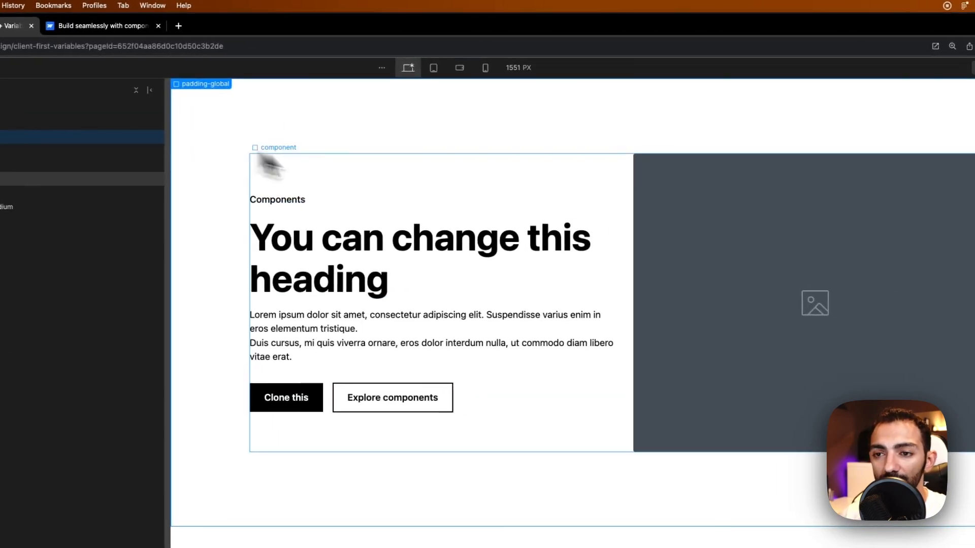
left_click(748, 264)
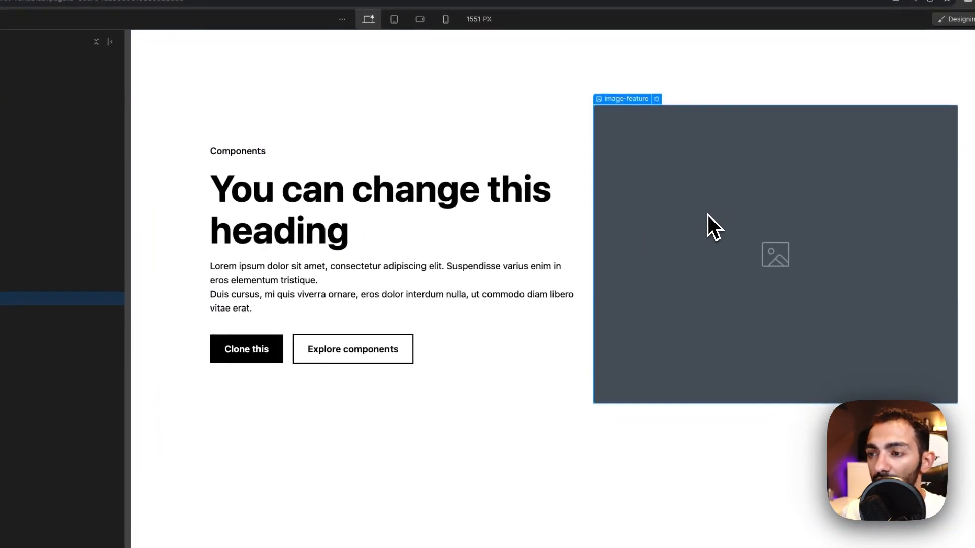
left_click(432, 230)
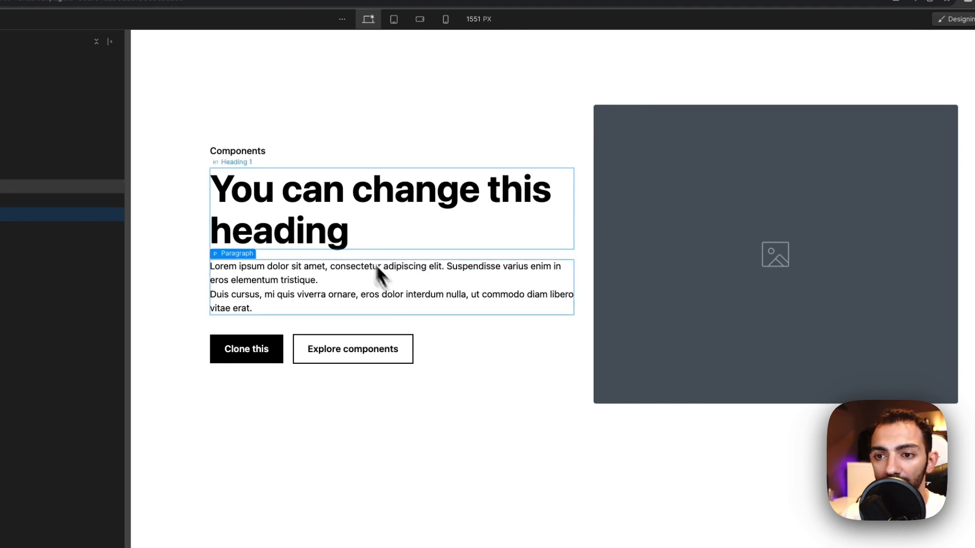
left_click(364, 304)
left_click(275, 155)
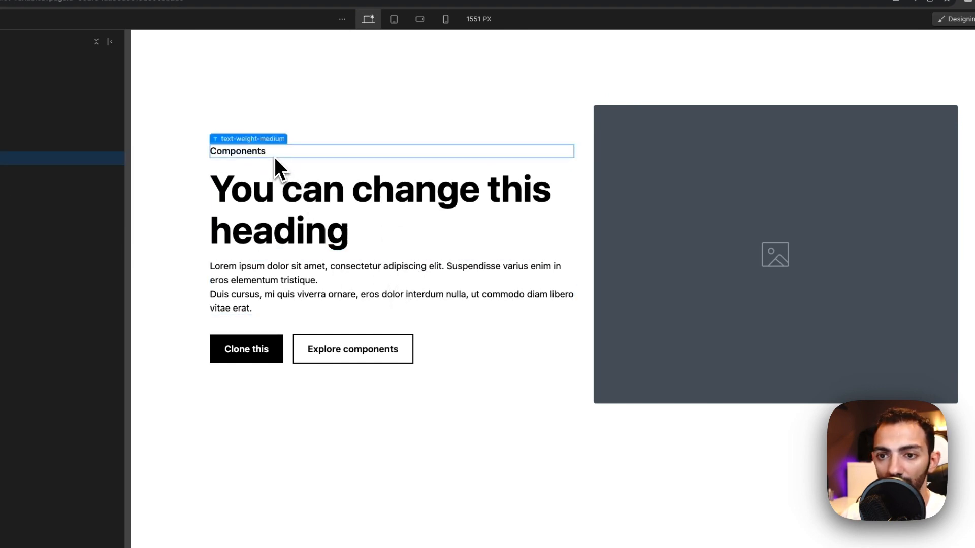
left_click(305, 208)
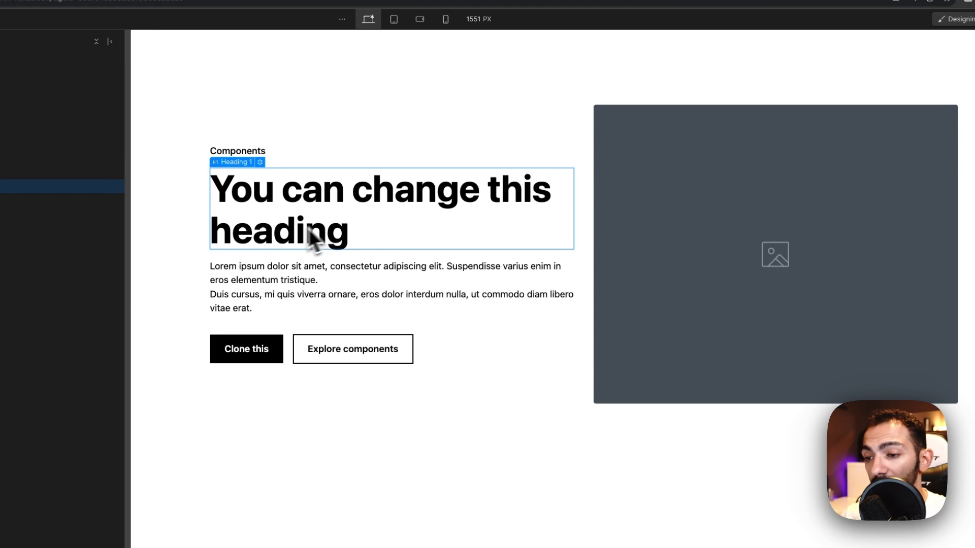
left_click(299, 280)
Duplicate the whole section and try out the copy's heading and paragraph as editable text.
left_click(29, 89)
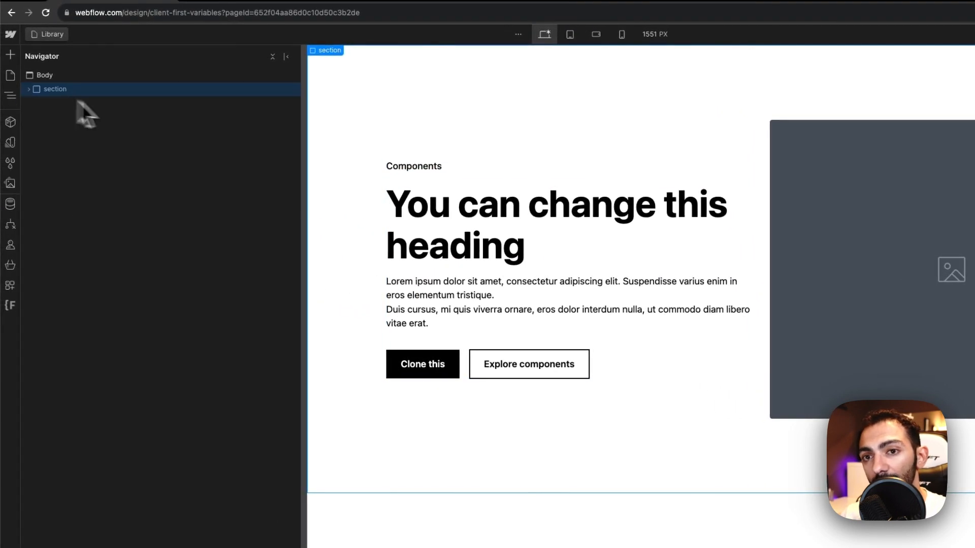
key("super+d")
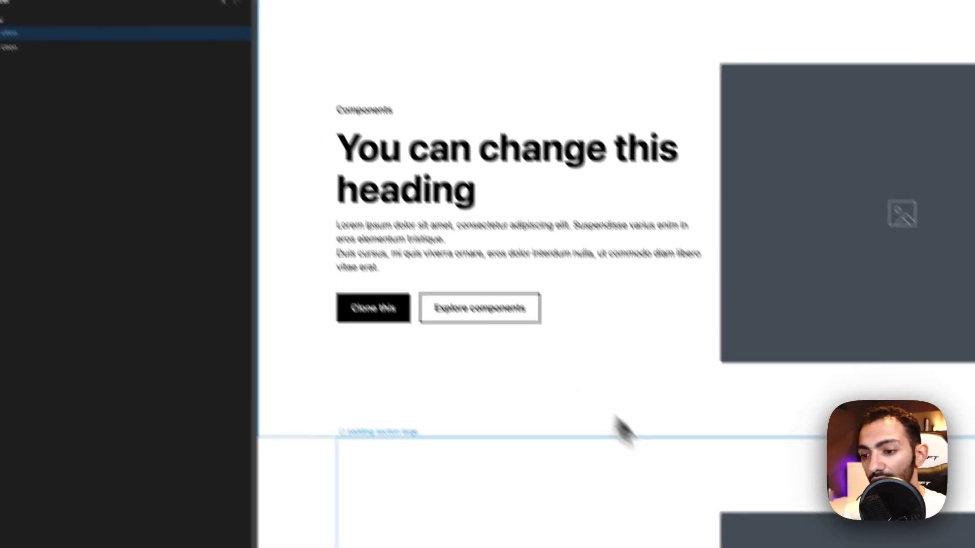
left_click(541, 355)
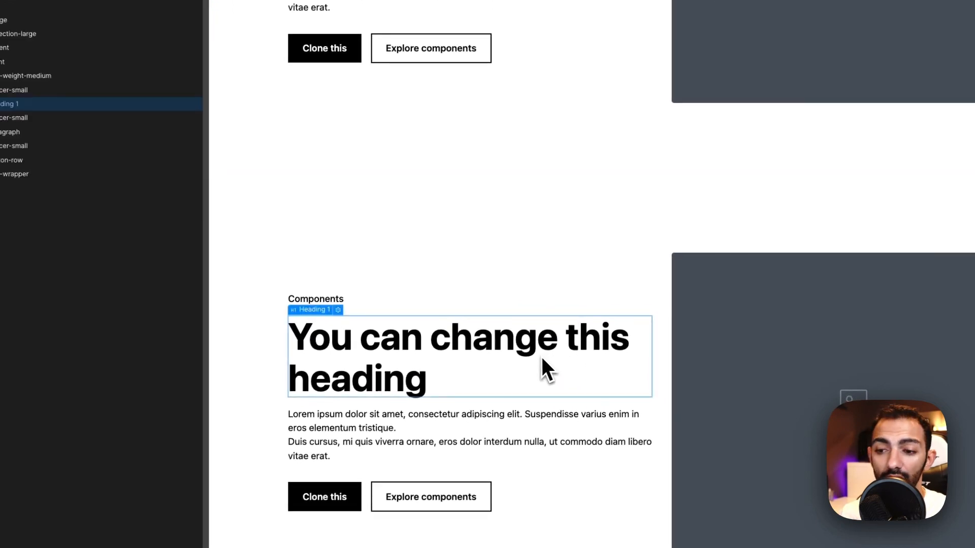
left_click(509, 265)
left_click(487, 337)
double_click(490, 346)
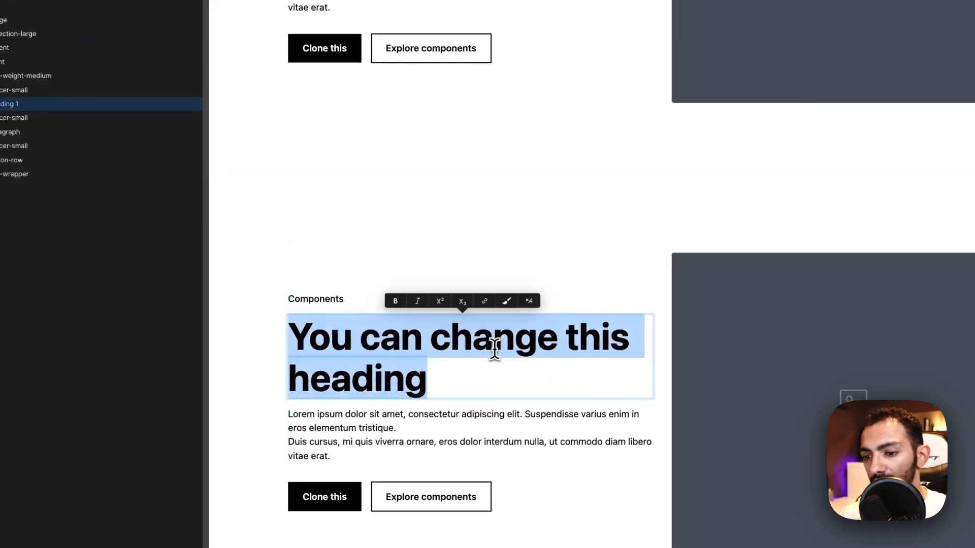
left_click(483, 408)
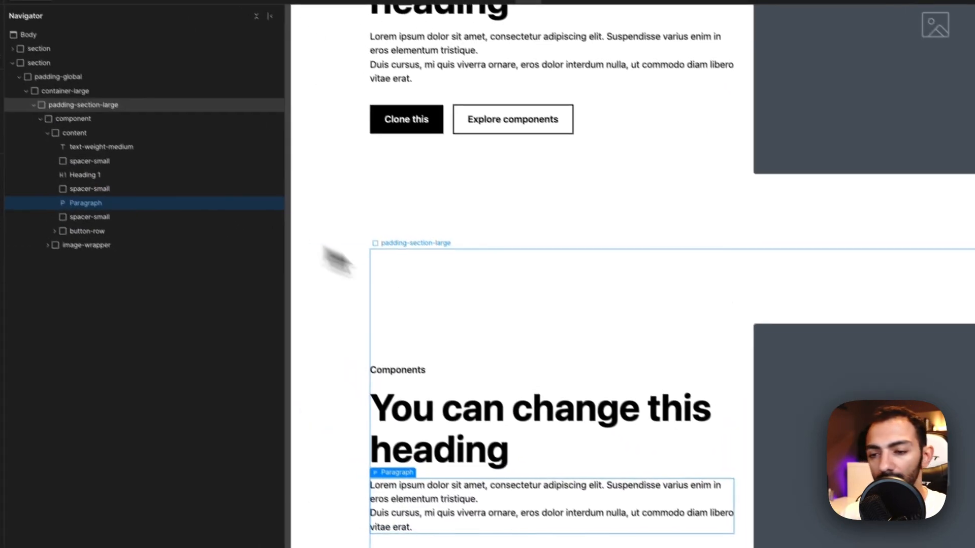
Delete the duplicated section below the original.
left_click(377, 248)
left_click(247, 239)
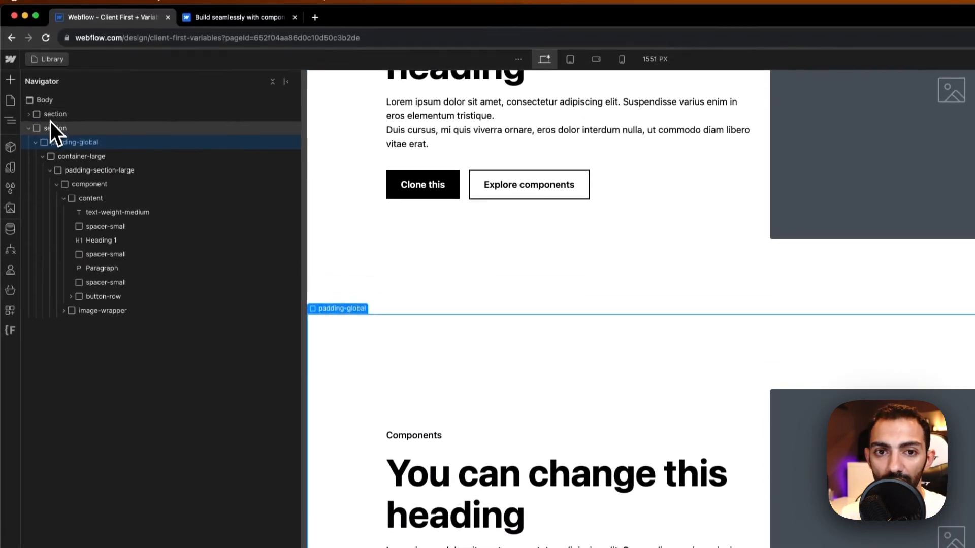
left_click(51, 126)
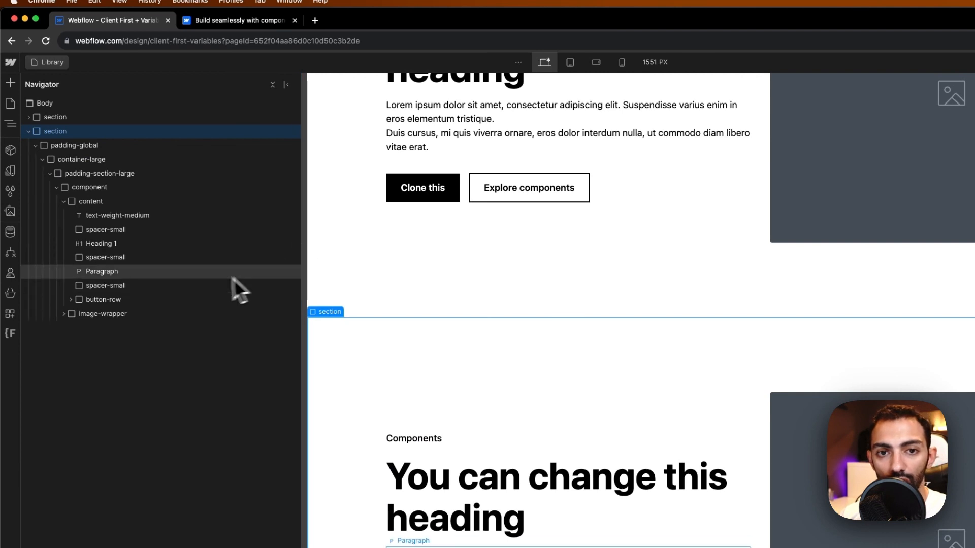
key("Delete")
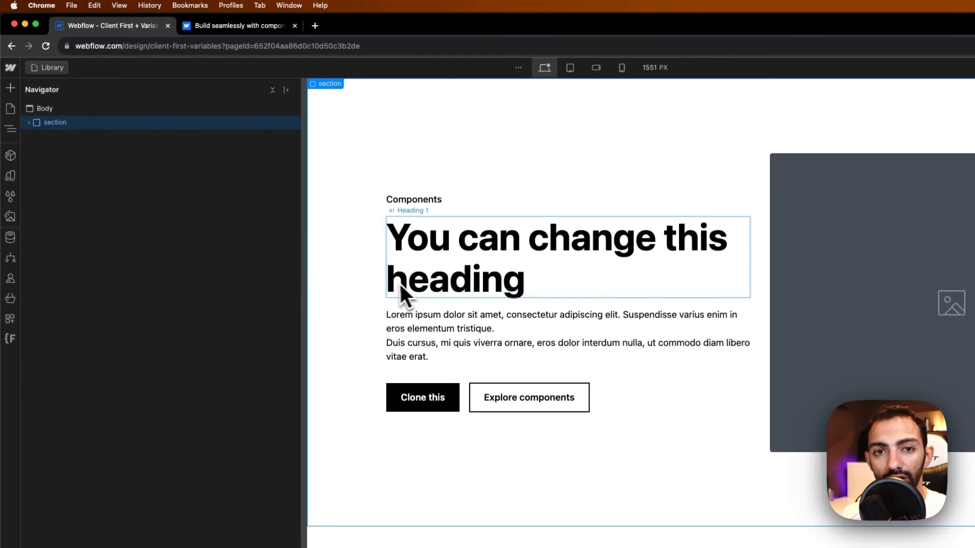
Create a component named "section image right" from the whole section.
left_click(328, 108)
left_click(57, 125)
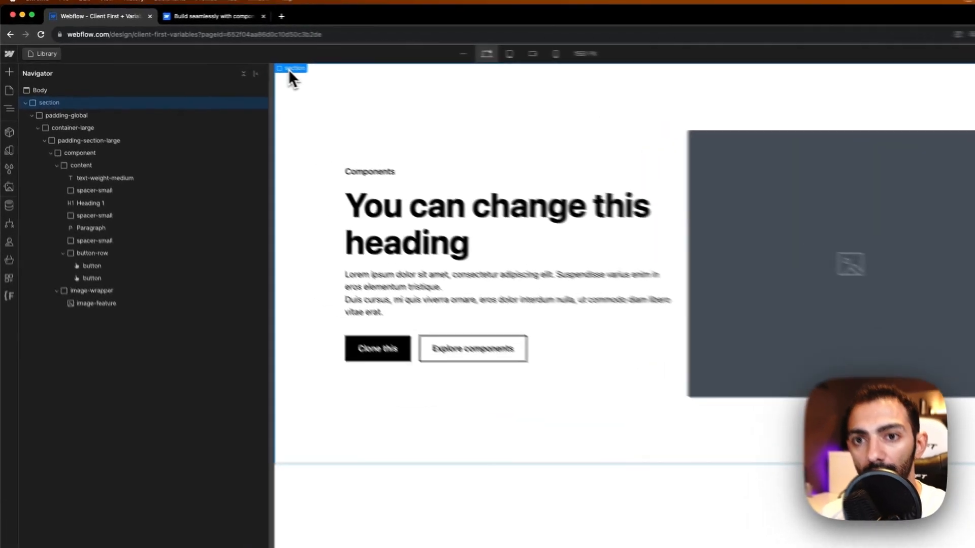
right_click(235, 62)
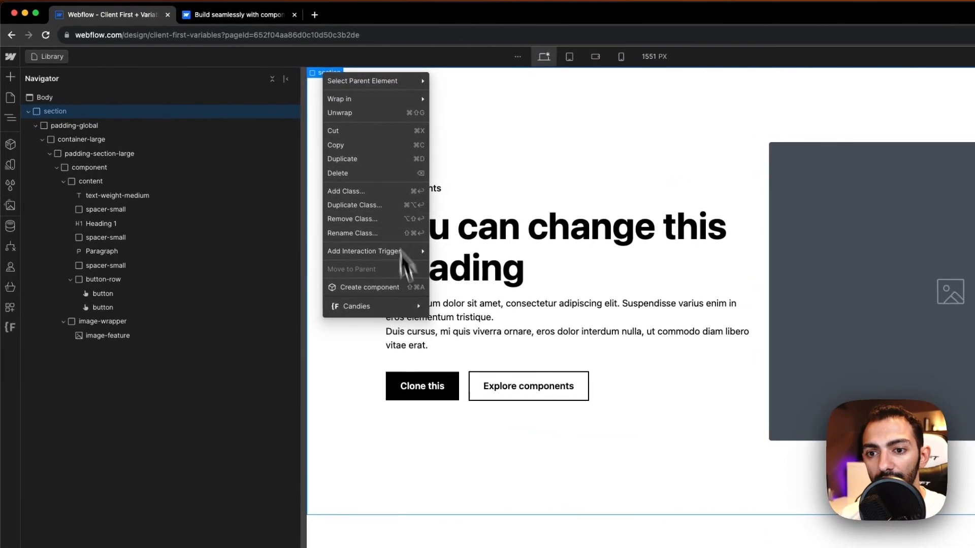
left_click(373, 288)
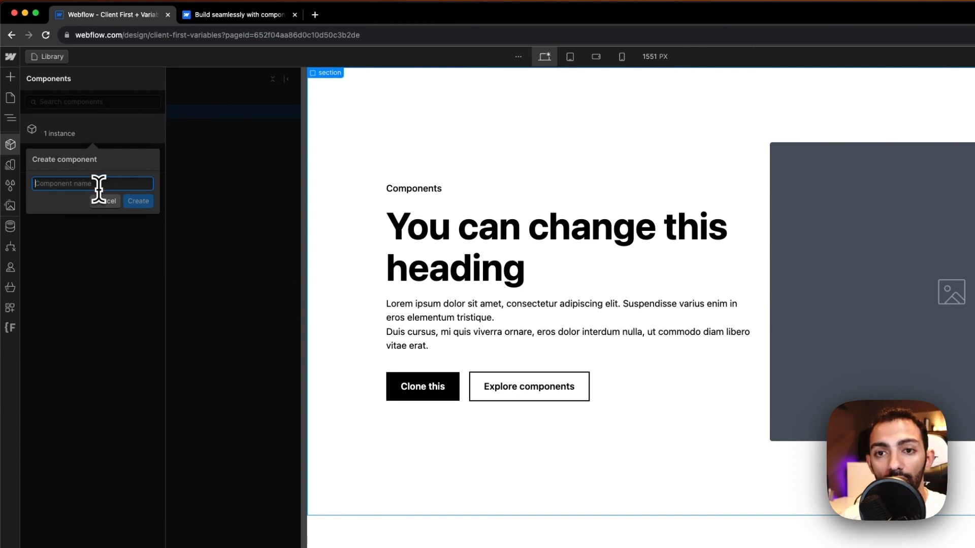
type("section image right")
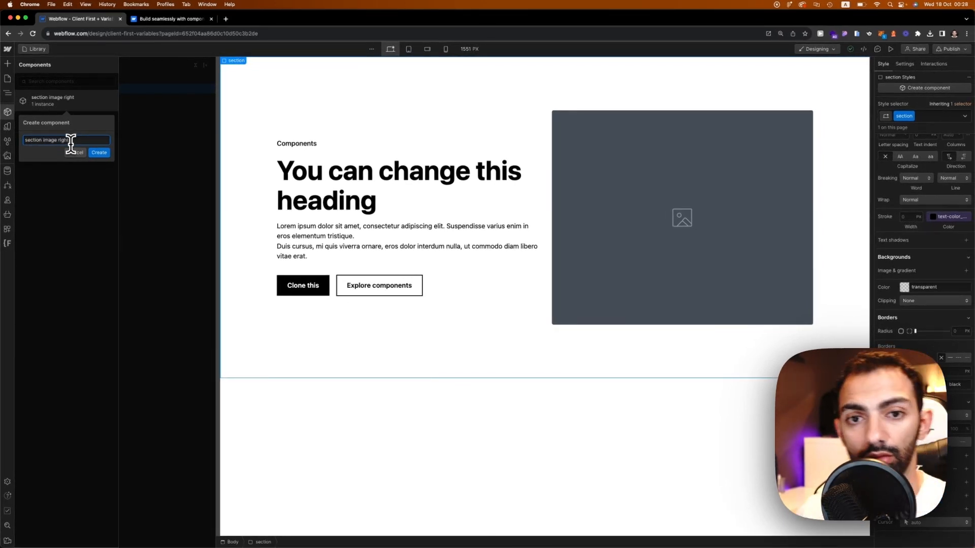
key("Return")
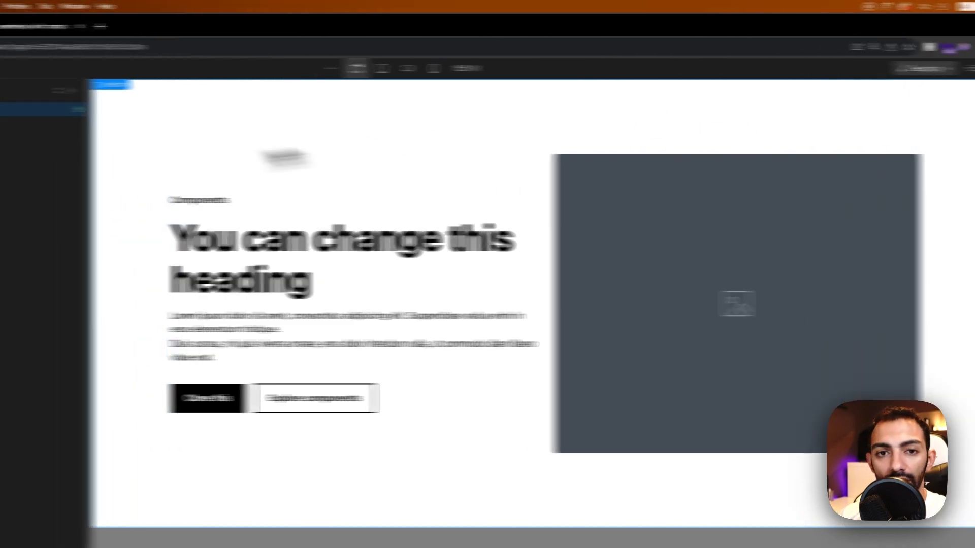
Inside the component, start a new property for the Heading 1 text and name it "heading".
left_click(58, 91)
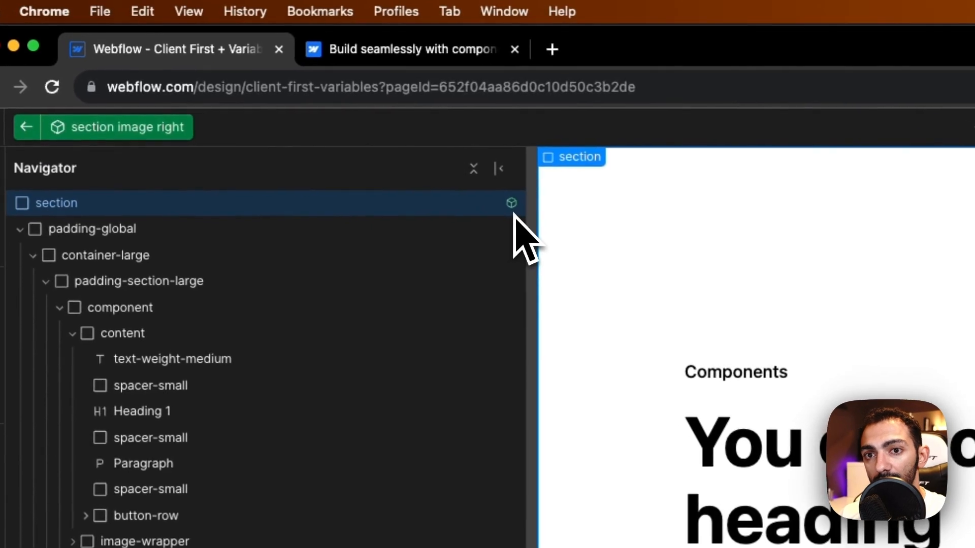
left_click(640, 358)
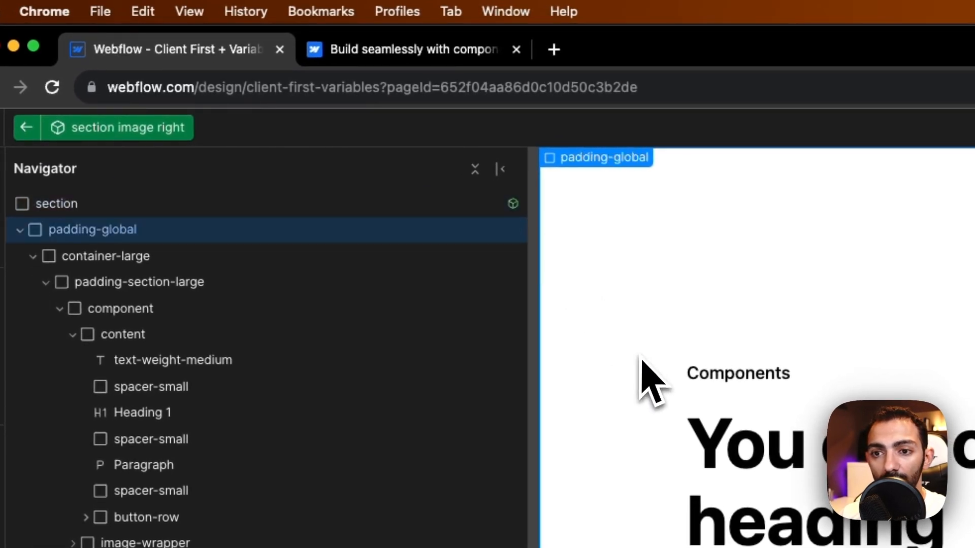
left_click(729, 374)
left_click(900, 514)
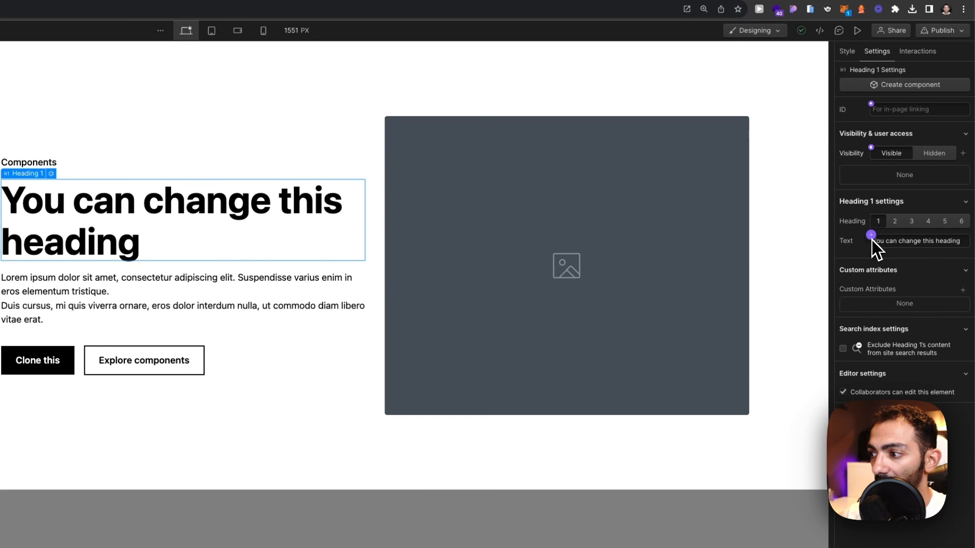
left_click(871, 237)
left_click(878, 263)
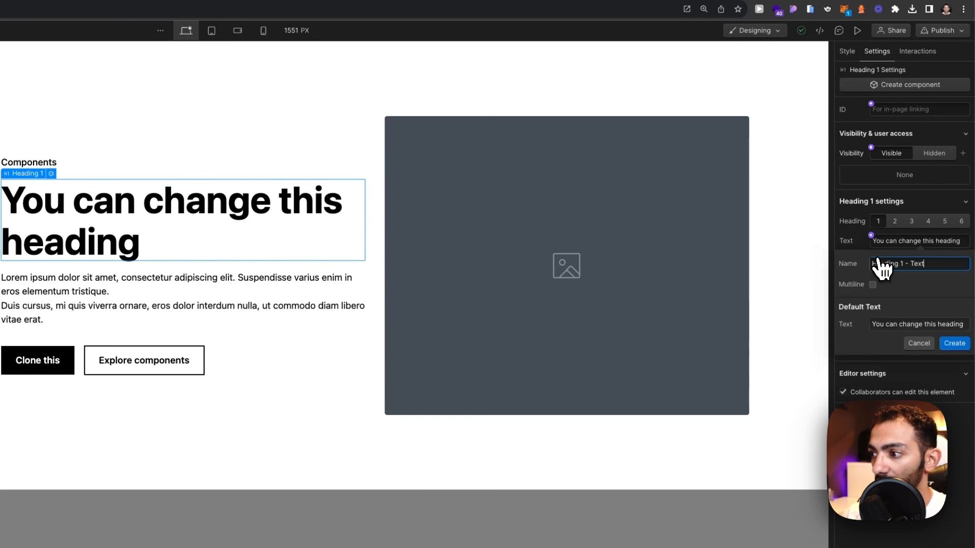
triple_click(921, 265)
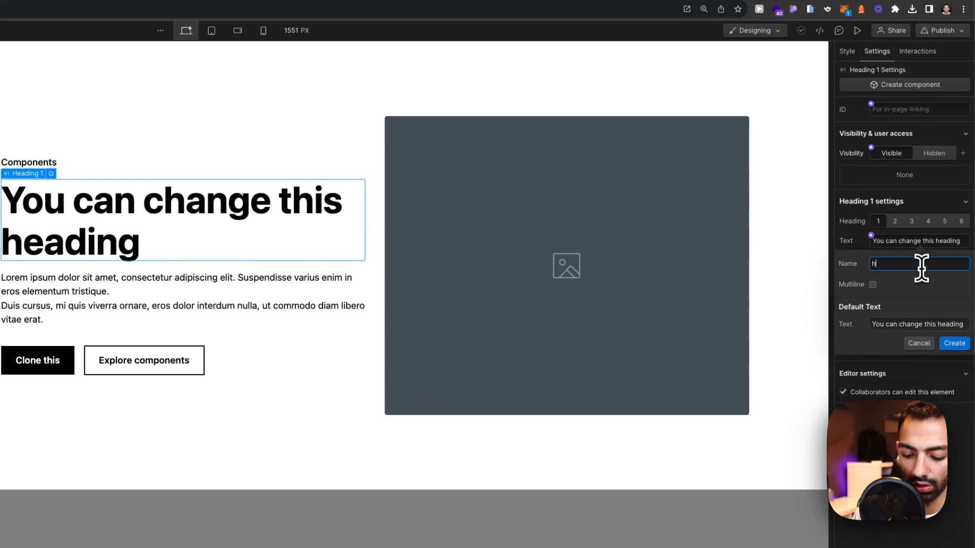
left_click(918, 304)
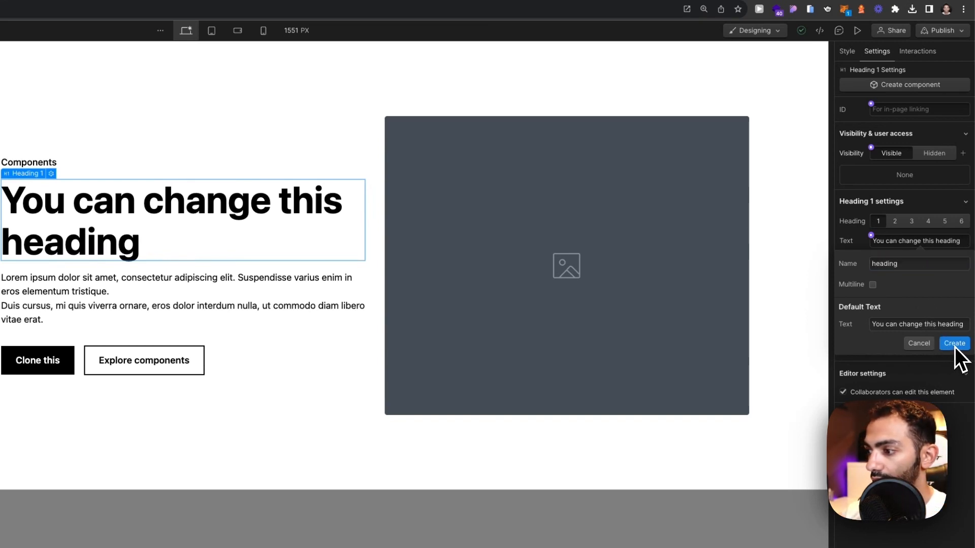
left_click_drag(876, 325, 974, 336)
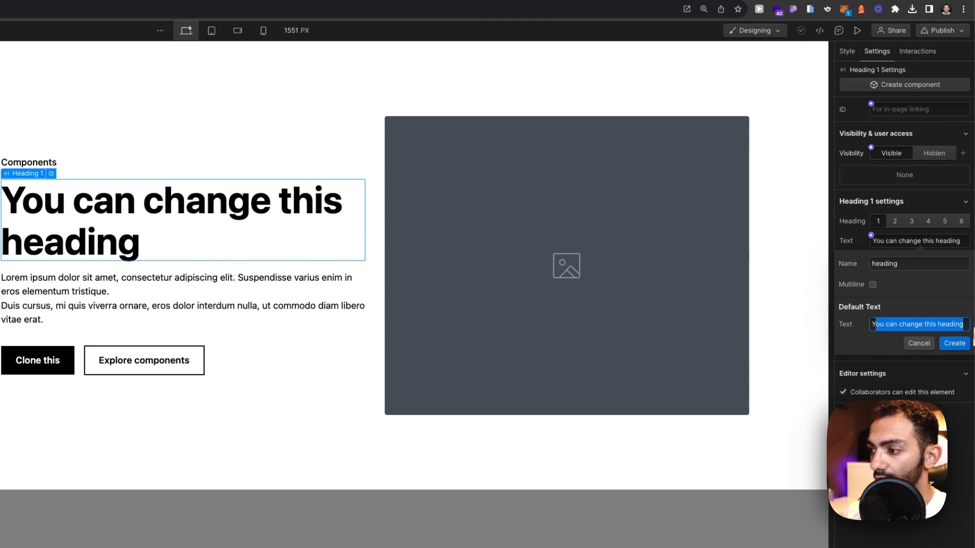
left_click(929, 325)
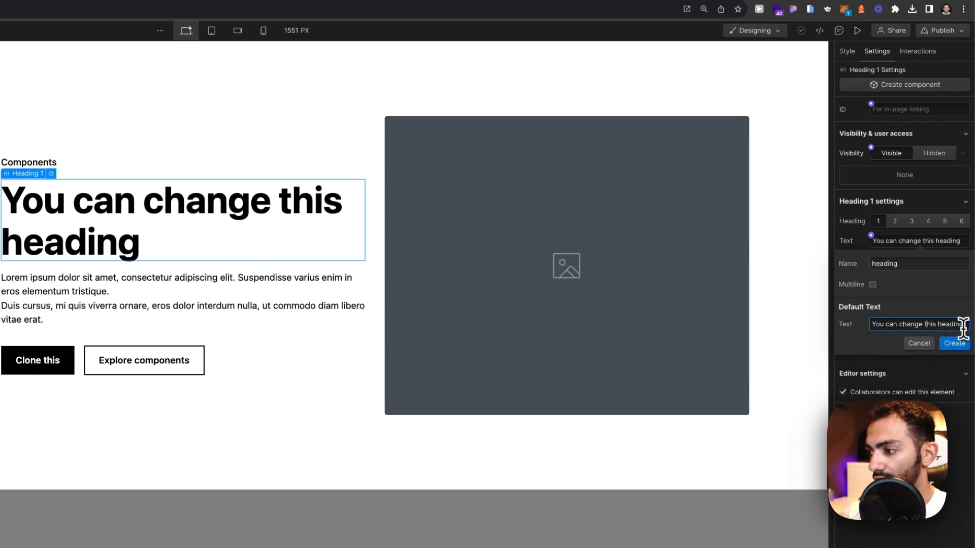
type("dfd")
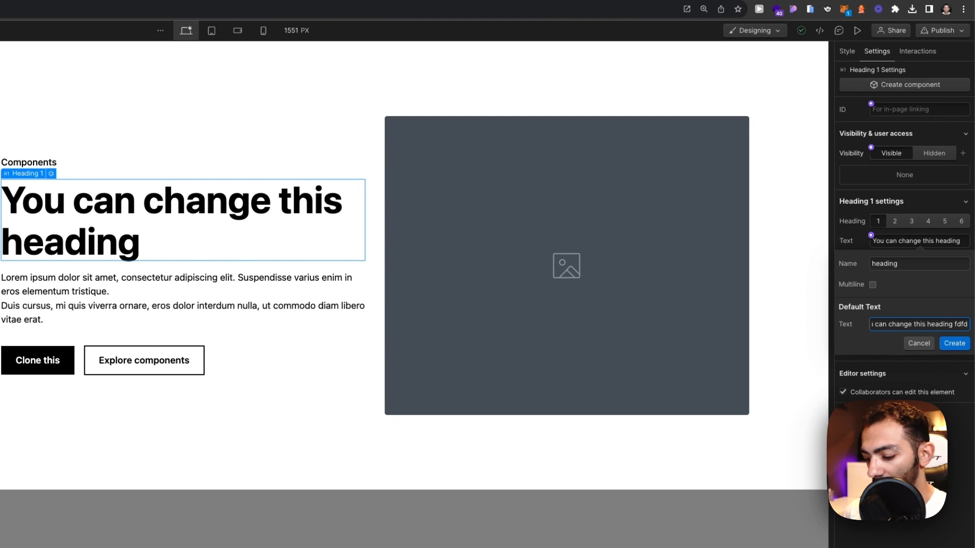
key("BackSpace")
key("BackSpace")
key("BackSpace")
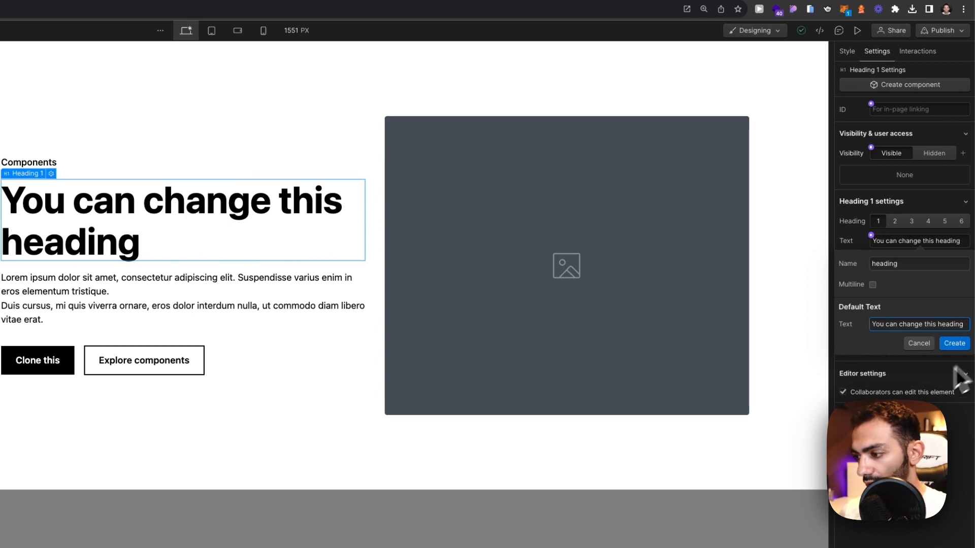
Create the heading text property with the default text "You can change this heading".
left_click(952, 344)
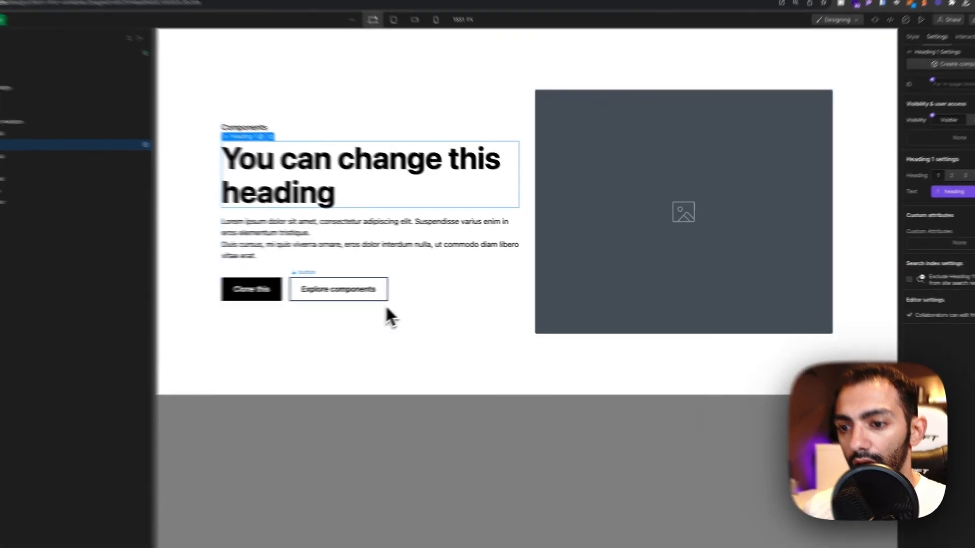
Create a visibility property named "Button 2 Visibility" for the "Explore components" button, with Visible as its default.
left_click(413, 293)
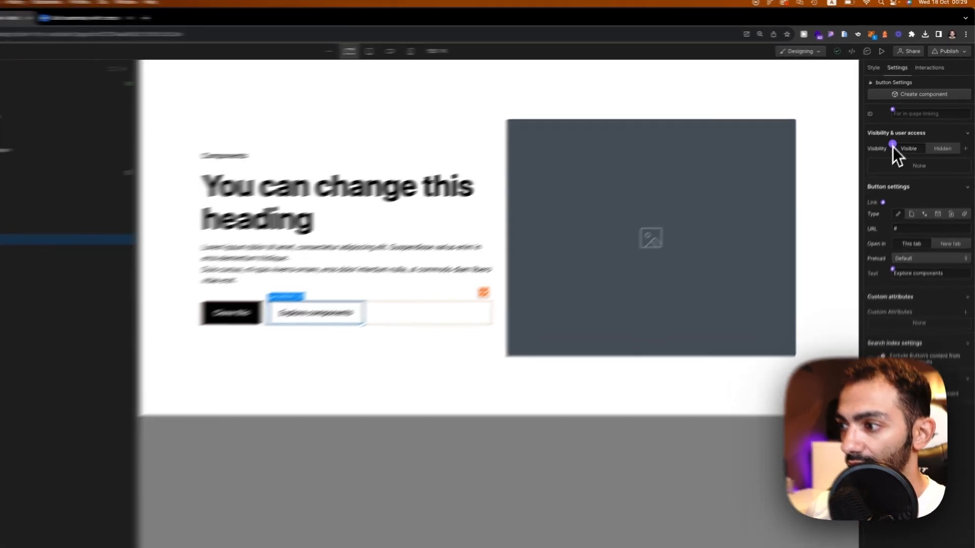
left_click(900, 134)
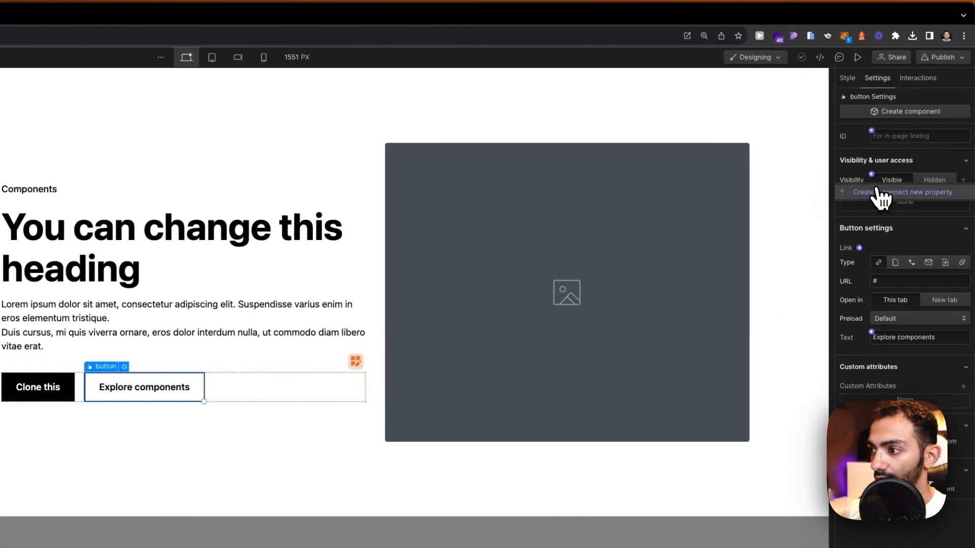
left_click(880, 196)
triple_click(914, 203)
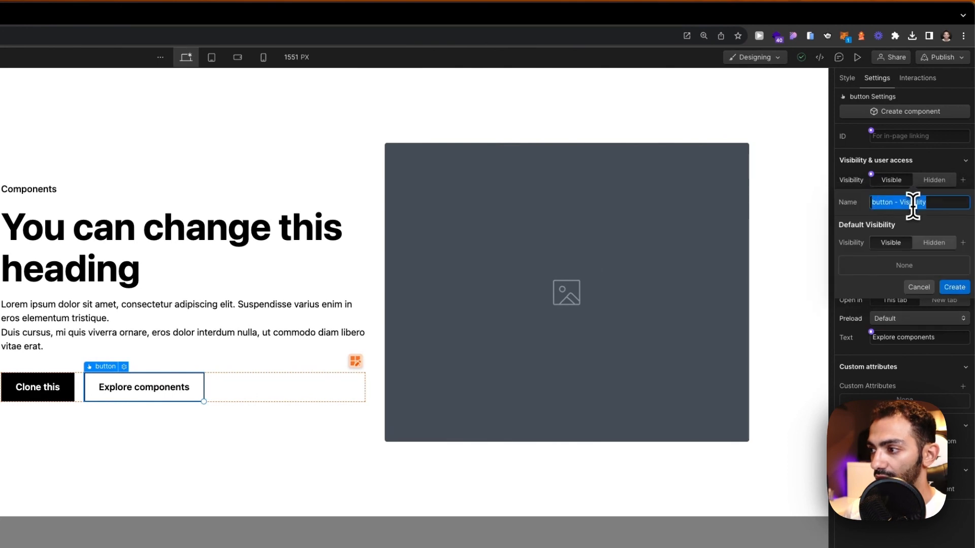
type("B")
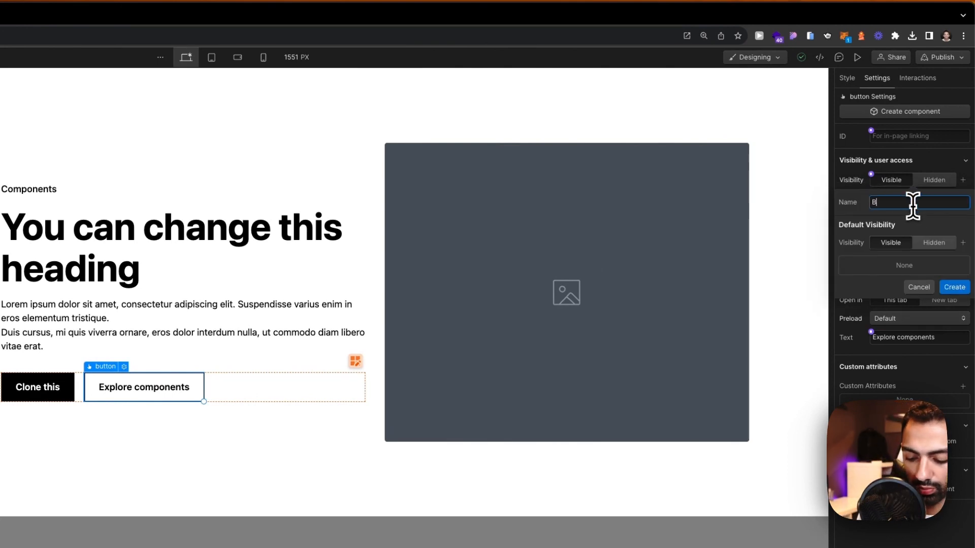
type("utton 2")
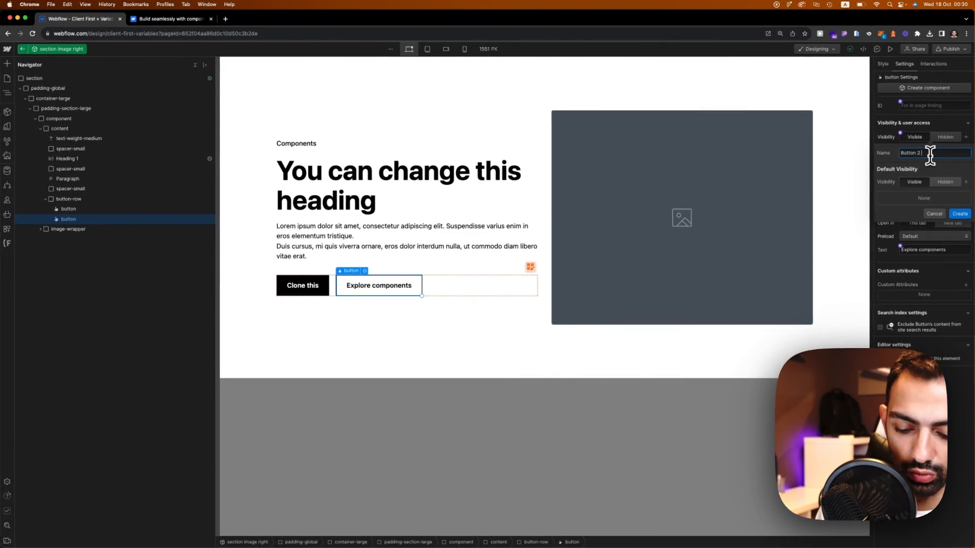
type(" Visibility")
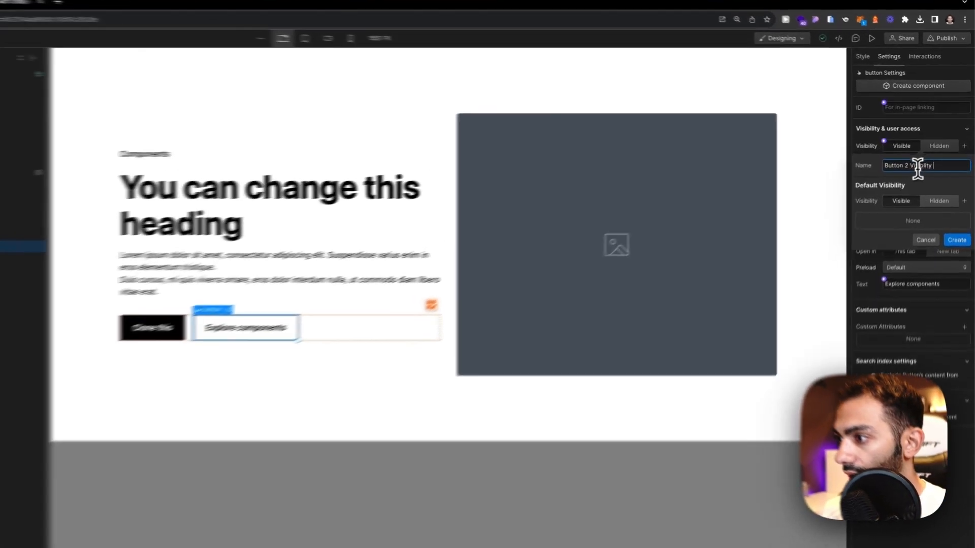
right_click(927, 153)
left_click(927, 159)
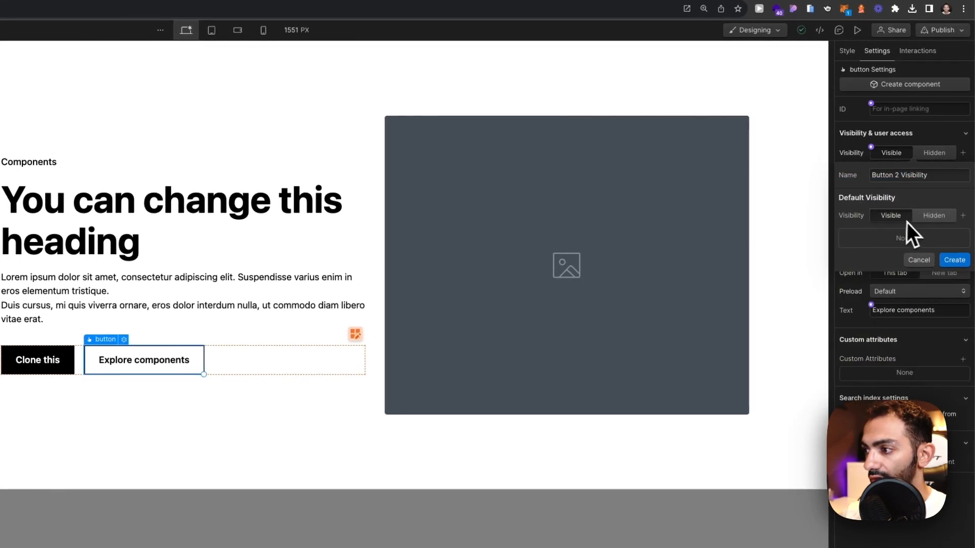
left_click(957, 271)
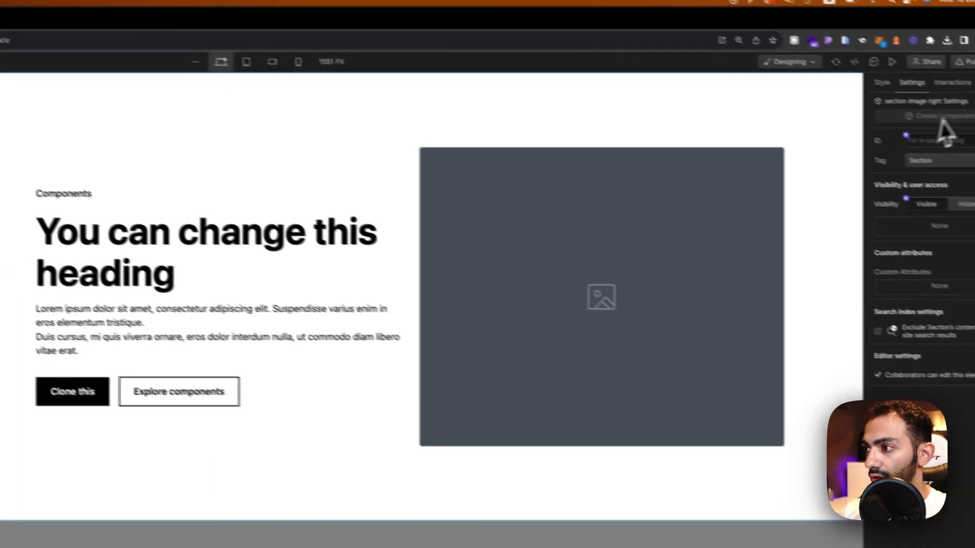
Review the component's property list and check which element the heading text property is connected to.
left_click(959, 62)
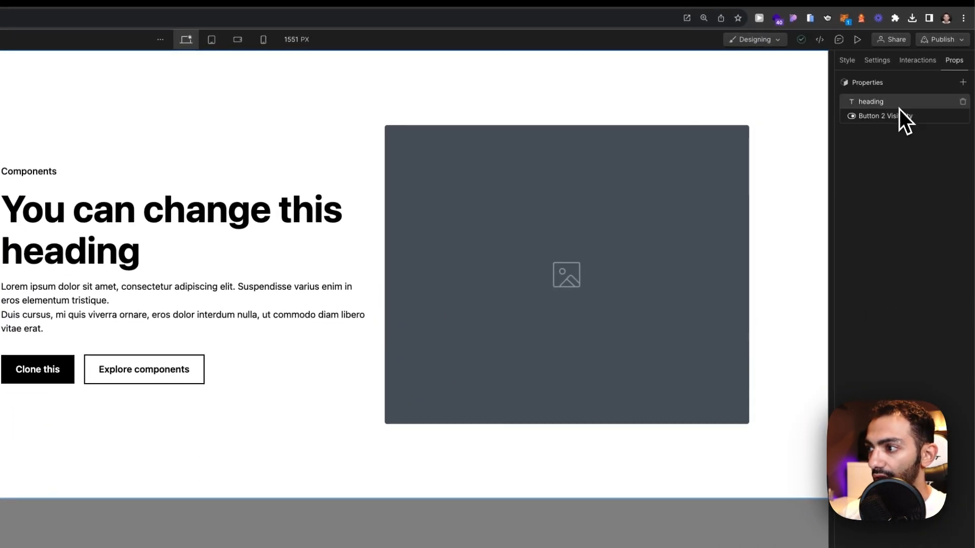
left_click(910, 108)
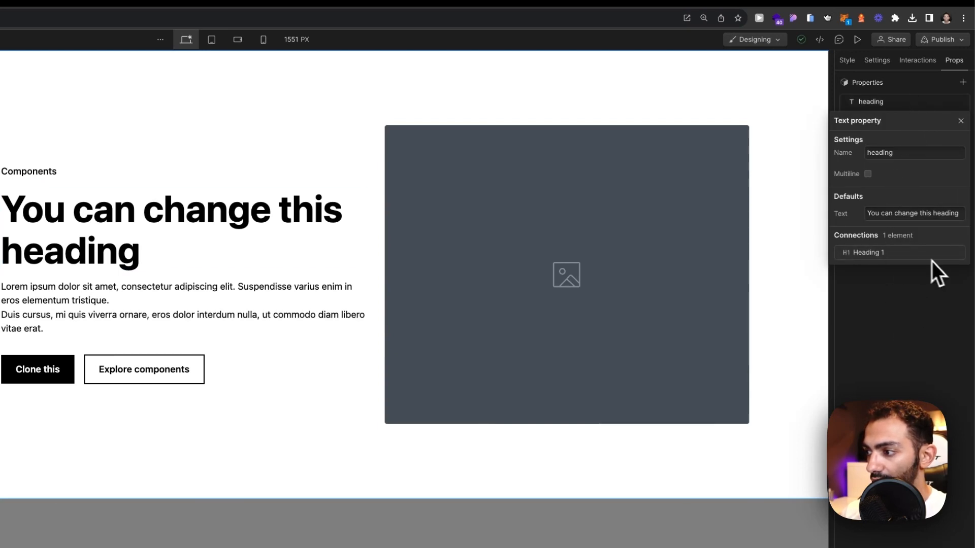
left_click(954, 253)
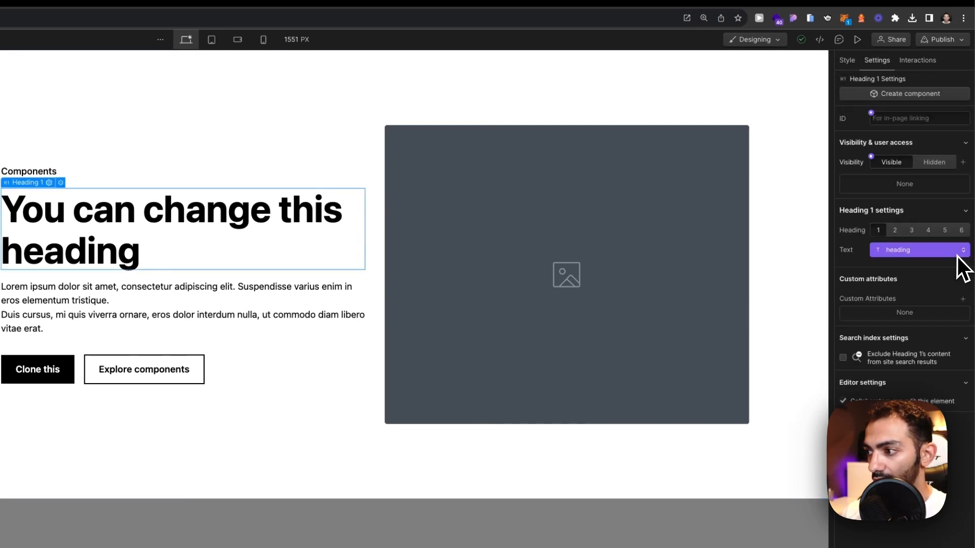
left_click(532, 249)
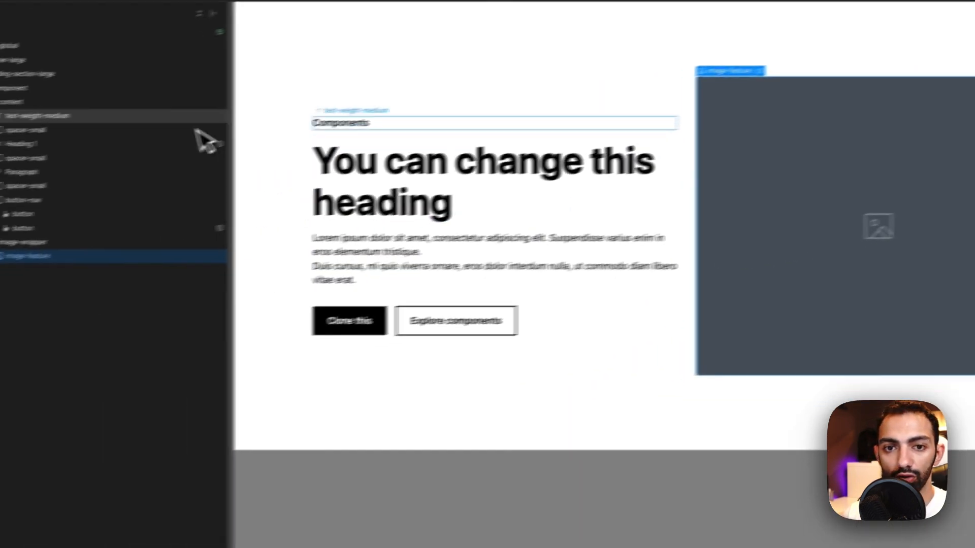
Leave component editing and duplicate the "section image right" instance below the original on the page.
key("Escape")
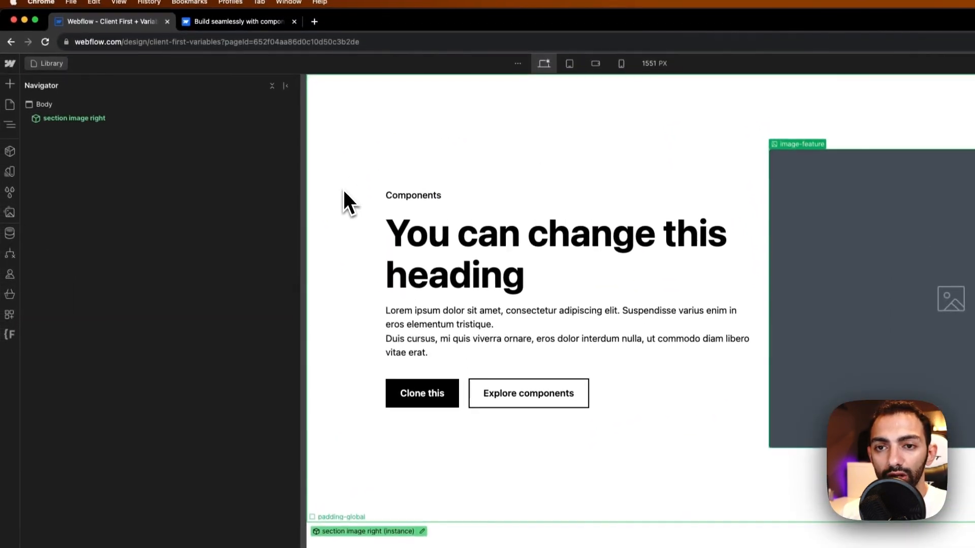
left_click(72, 125)
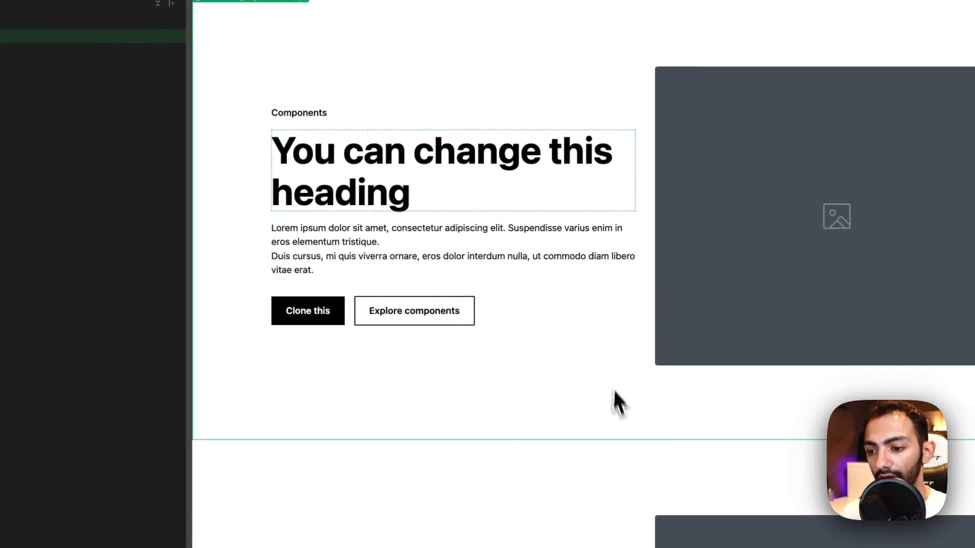
scroll(734, 492, "down", 5)
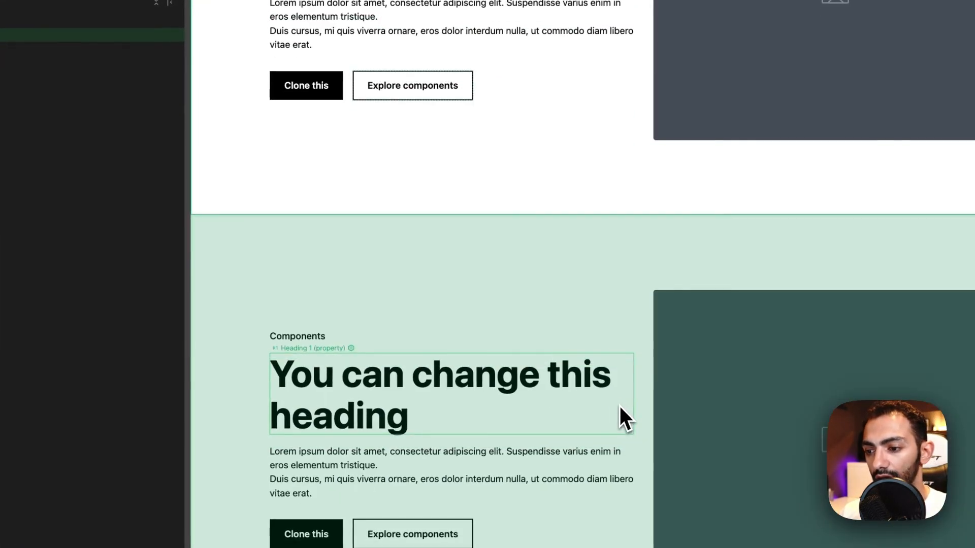
Set the heading property of the second instance to "This is the second component".
left_click(620, 406)
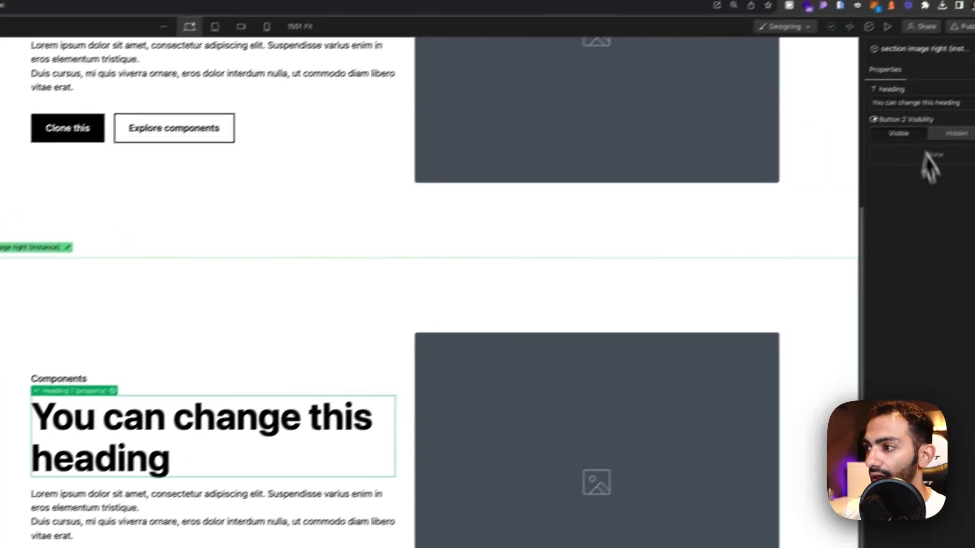
double_click(872, 121)
triple_click(872, 120)
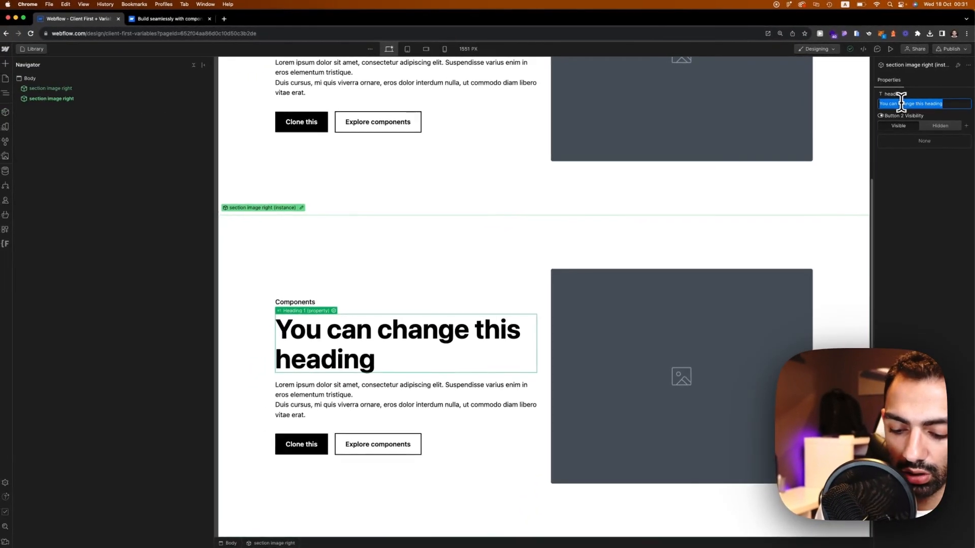
type("This is the second")
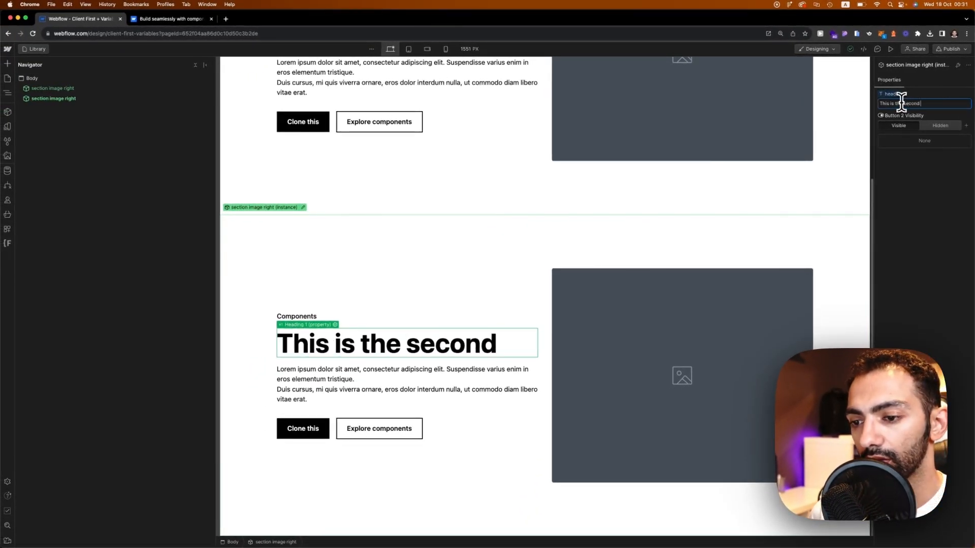
type(" component")
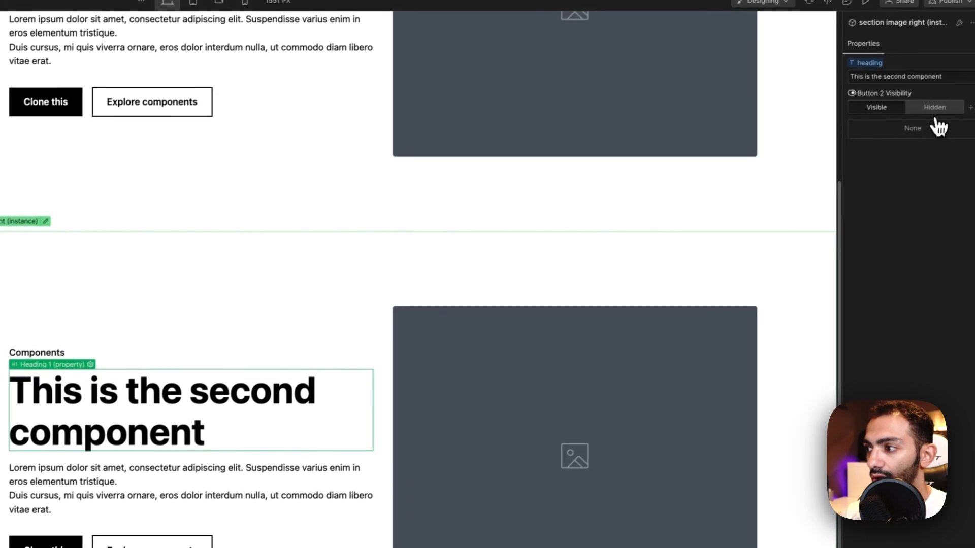
Set Button 2 Visibility to Hidden on the second instance and compare both instances on the page.
left_click(930, 116)
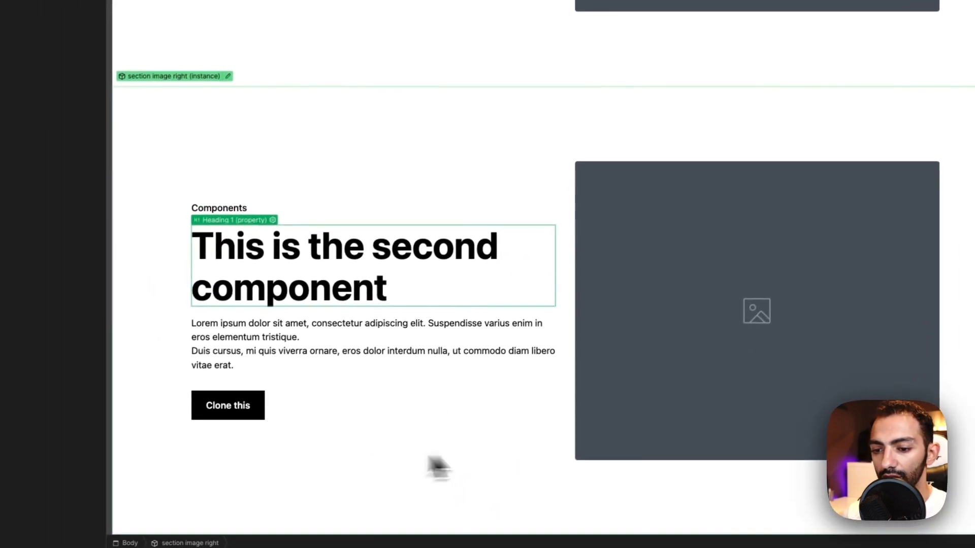
scroll(687, 281, "up", 4)
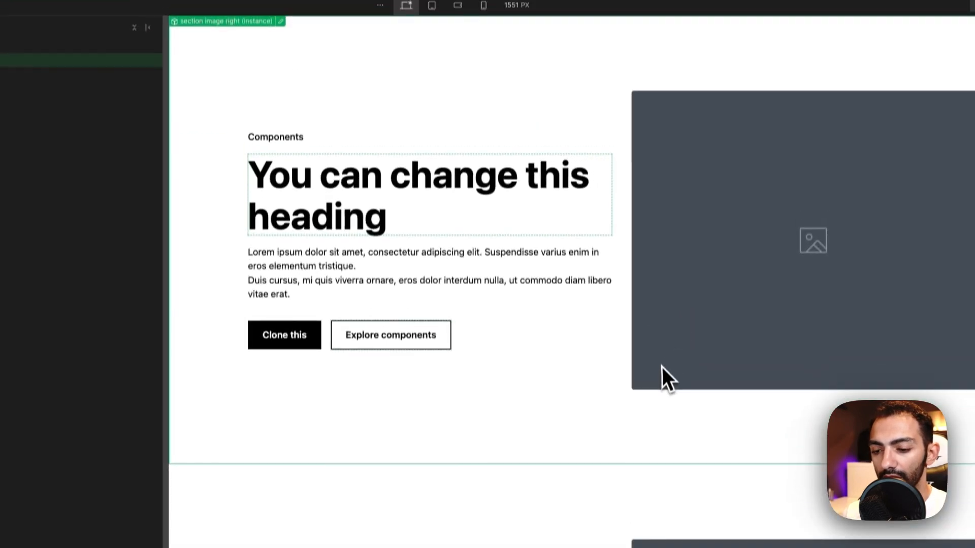
scroll(660, 396, "down", 4)
scroll(645, 396, "up", 4)
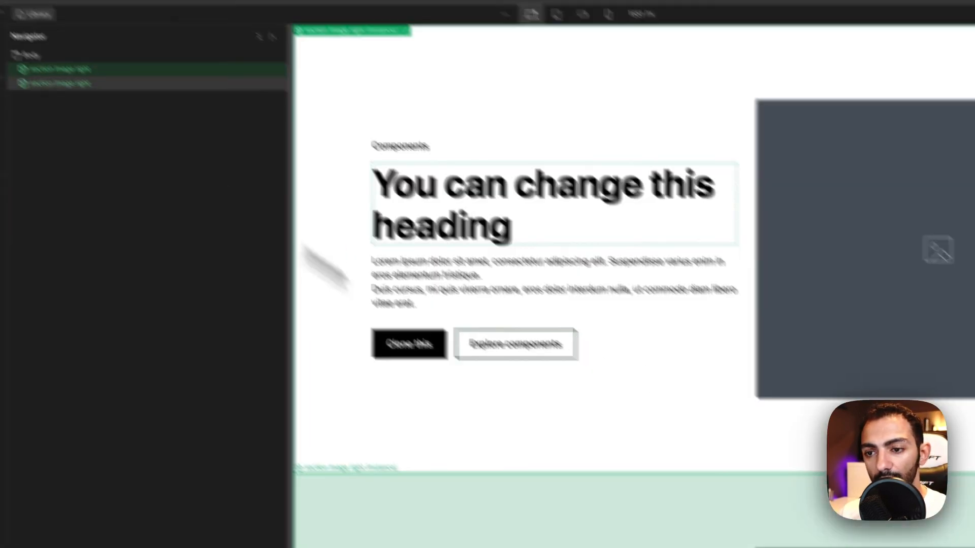
scroll(686, 517, "down", 4)
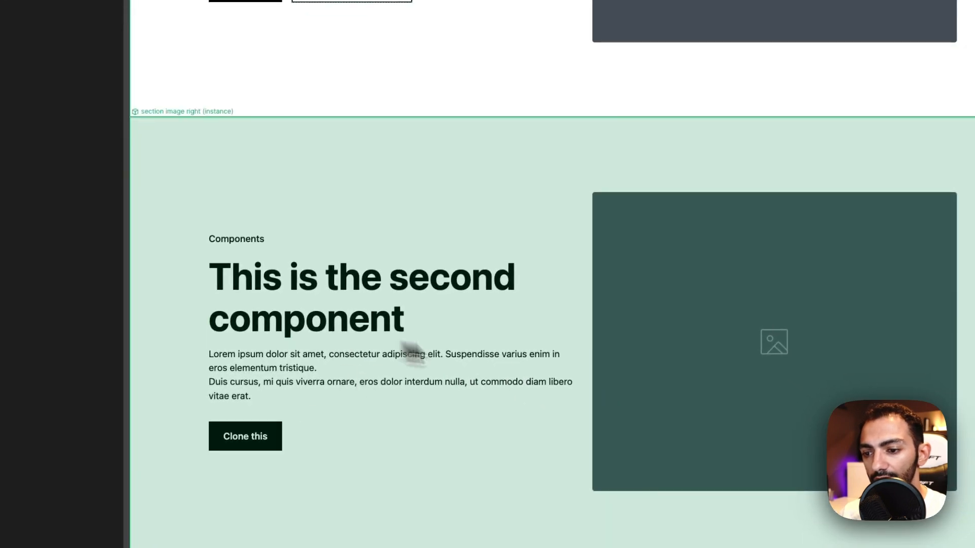
Inside the component, create an image property named "Image" for the image-feature element, keeping the placeholder as default.
left_click(647, 376)
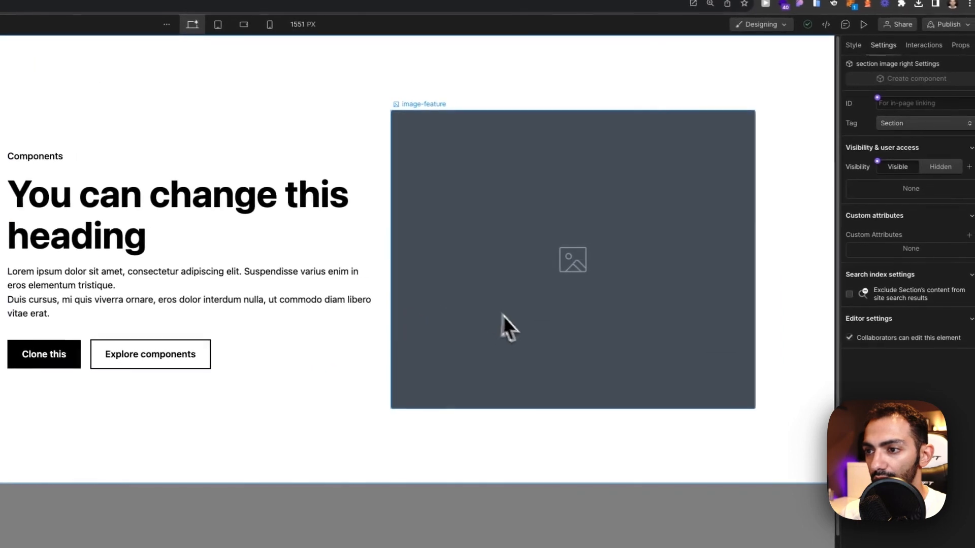
left_click(536, 239)
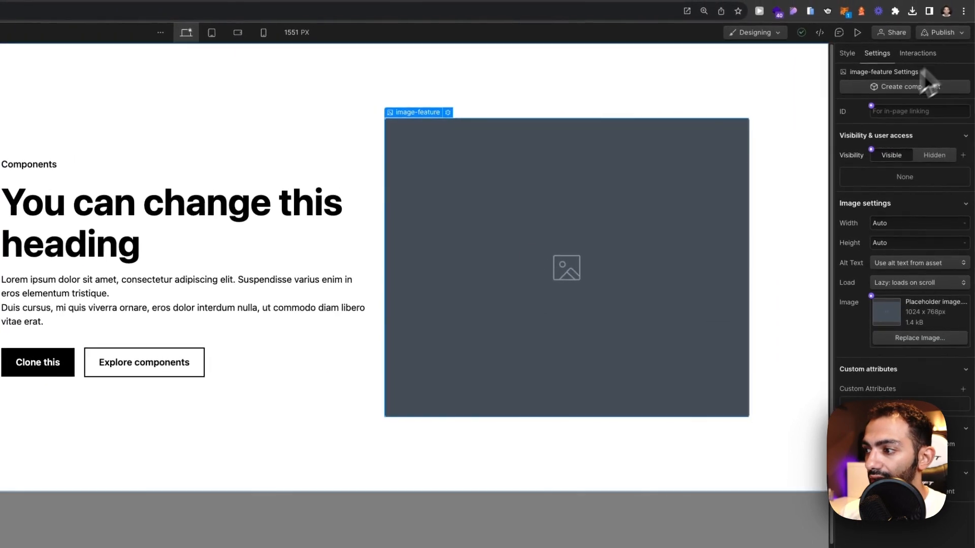
left_click(890, 315)
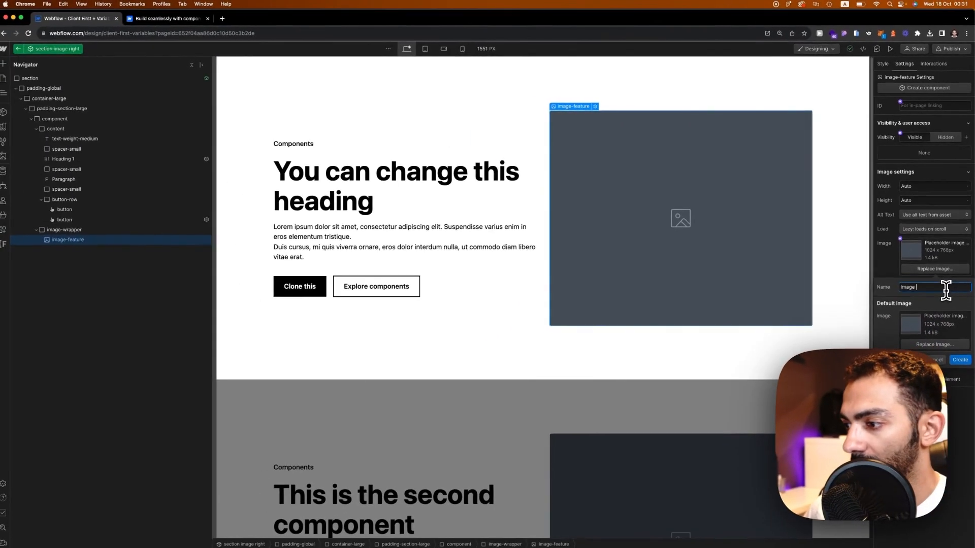
type("Image")
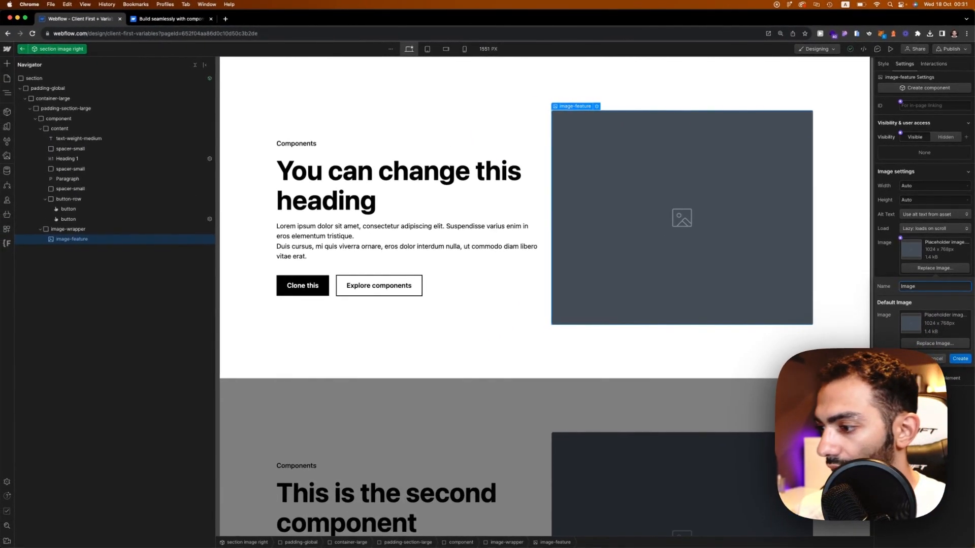
left_click(960, 359)
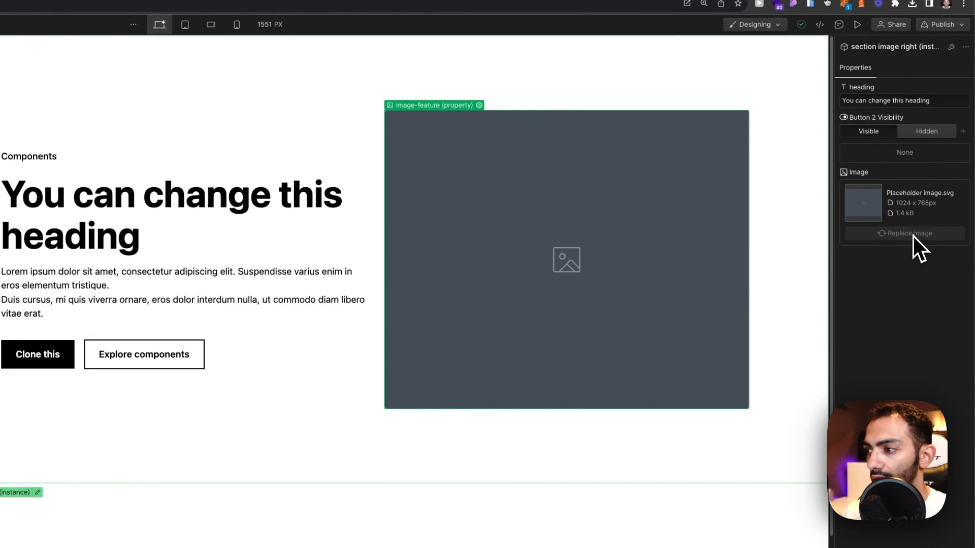
Replace the first instance's image with the CF favicon asset and upload "giphy (1).gif" from Downloads to the assets.
left_click(912, 236)
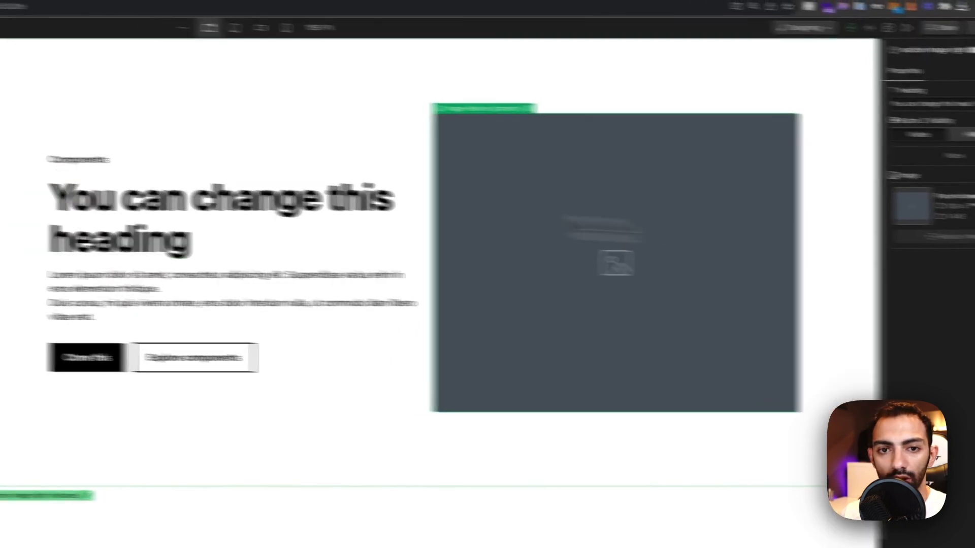
left_click(47, 144)
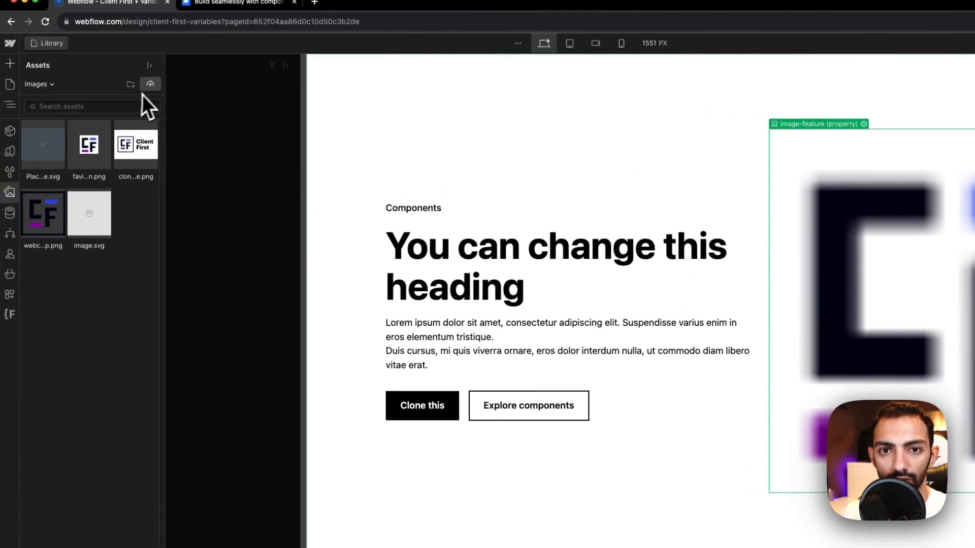
left_click(151, 86)
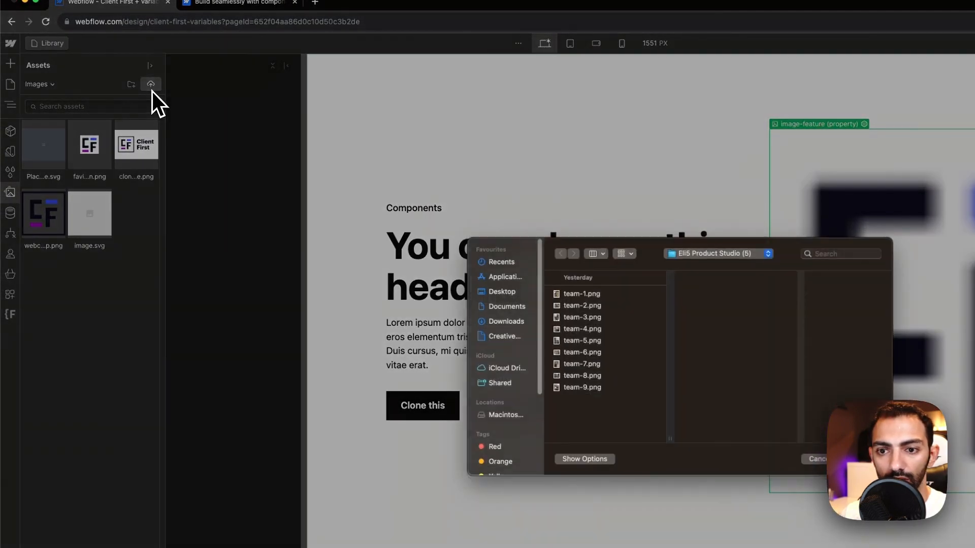
left_click(579, 324)
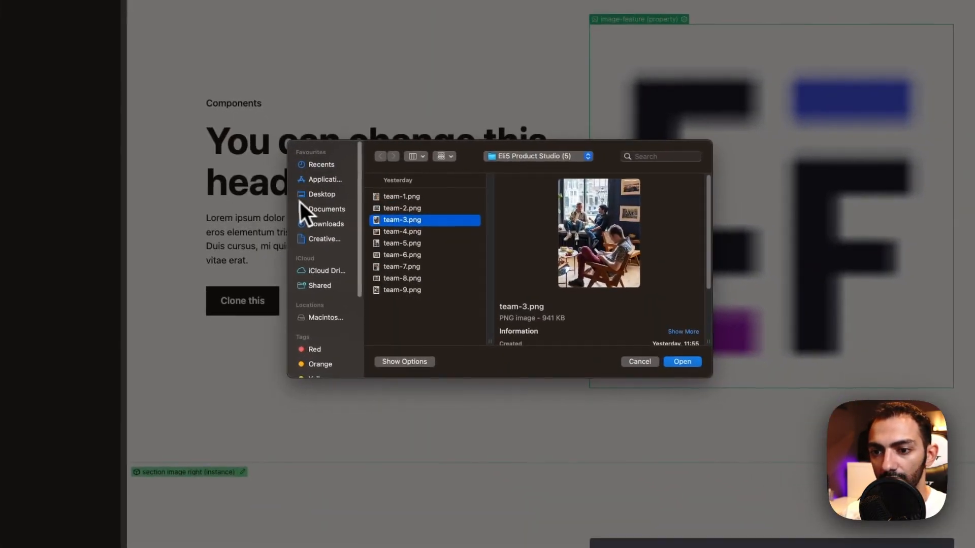
left_click(327, 224)
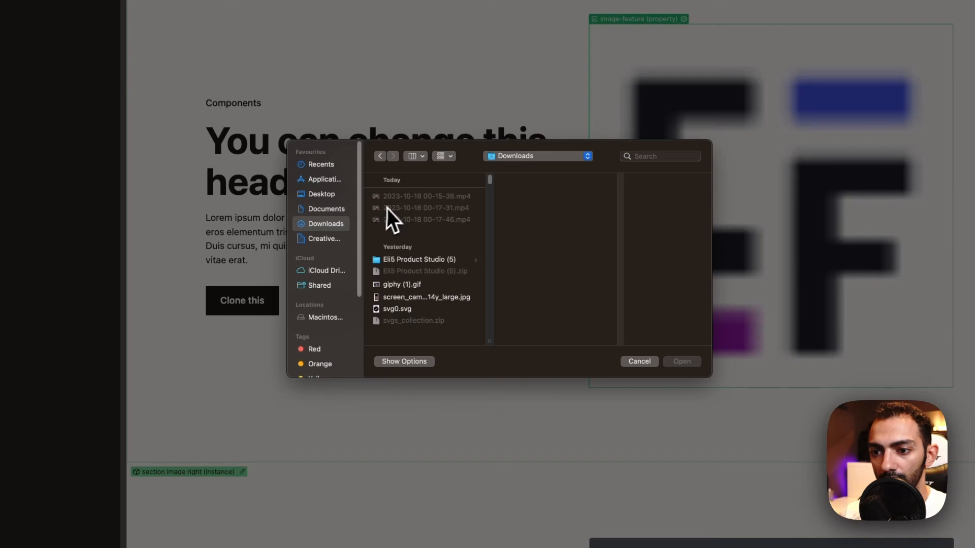
left_click(410, 284)
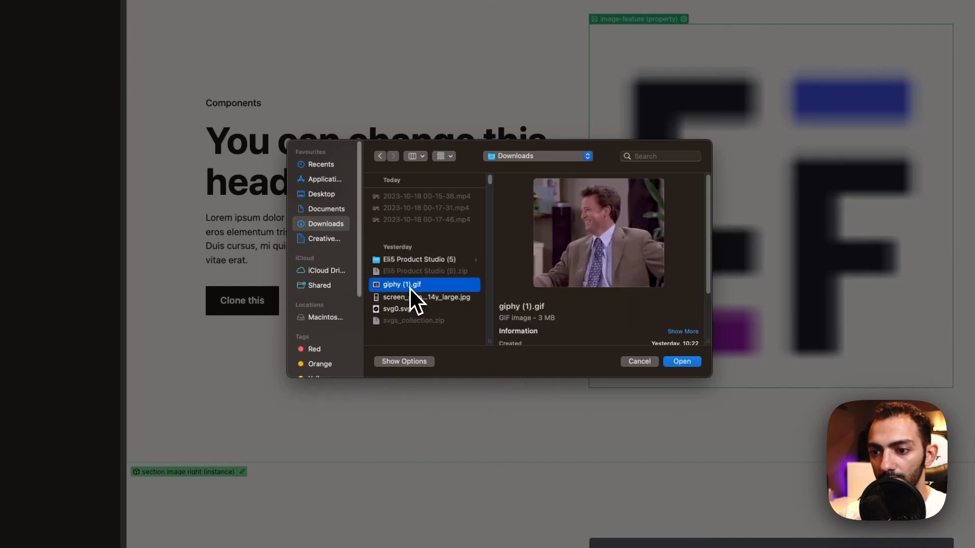
left_click(680, 362)
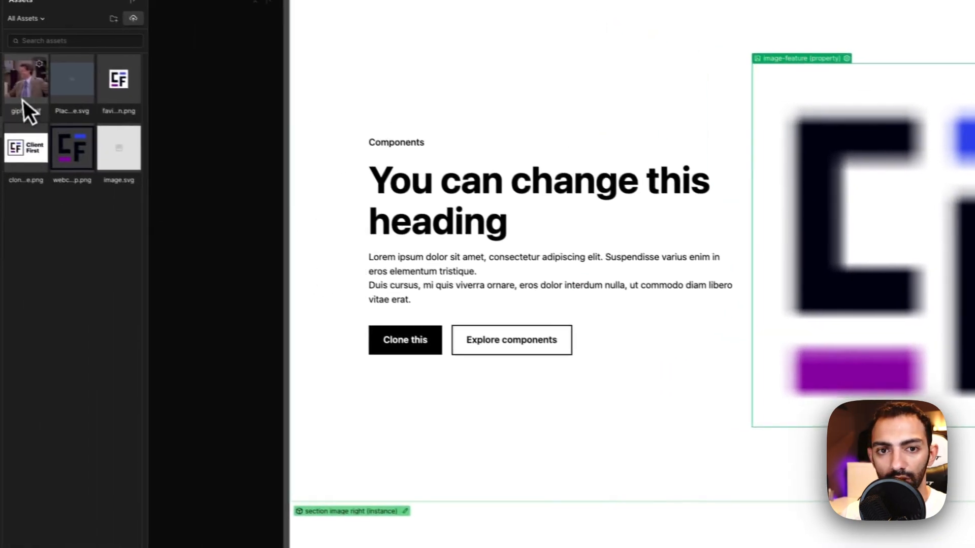
Undo the last image changes on the first instance and replace its placeholder image with the uploaded giphy GIF.
left_click(26, 95)
key("super+z")
key("super+z")
left_click(483, 417)
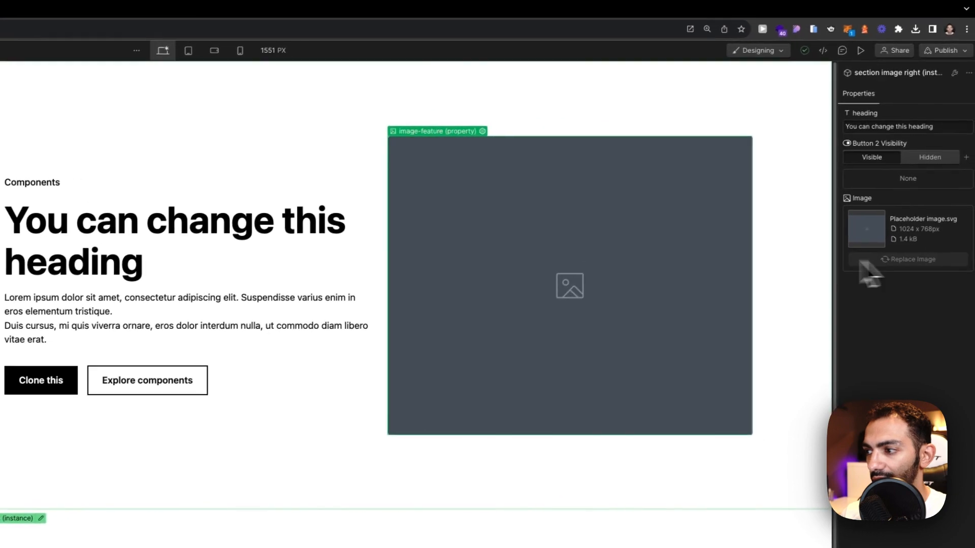
left_click(862, 260)
left_click(32, 144)
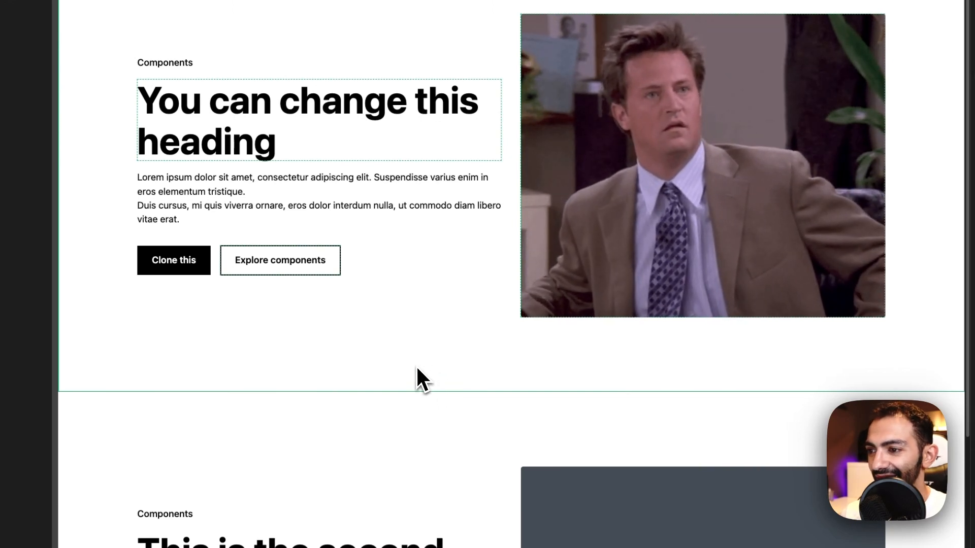
Replace the placeholder image of the second instance with the webclip.png asset.
scroll(418, 369, "down", 5)
left_click(663, 326)
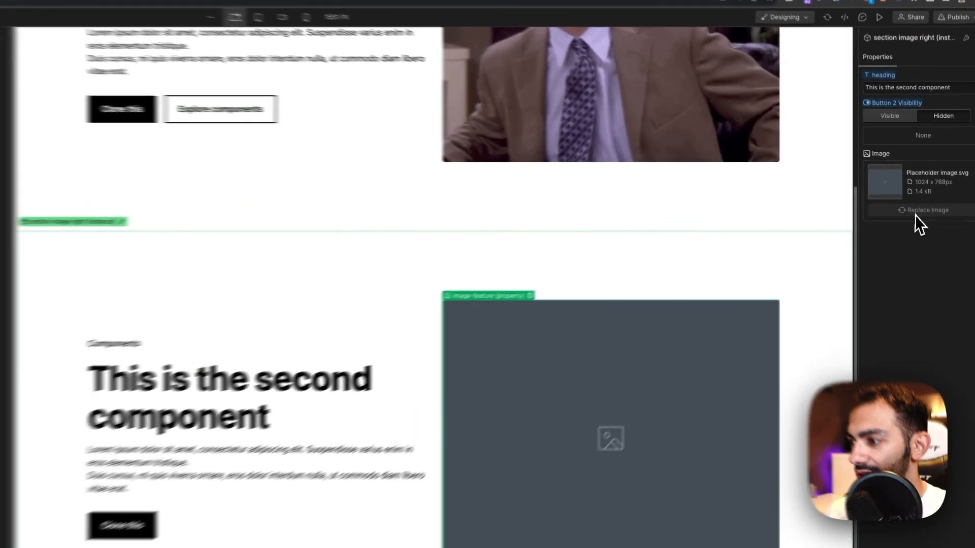
left_click(915, 216)
left_click(74, 165)
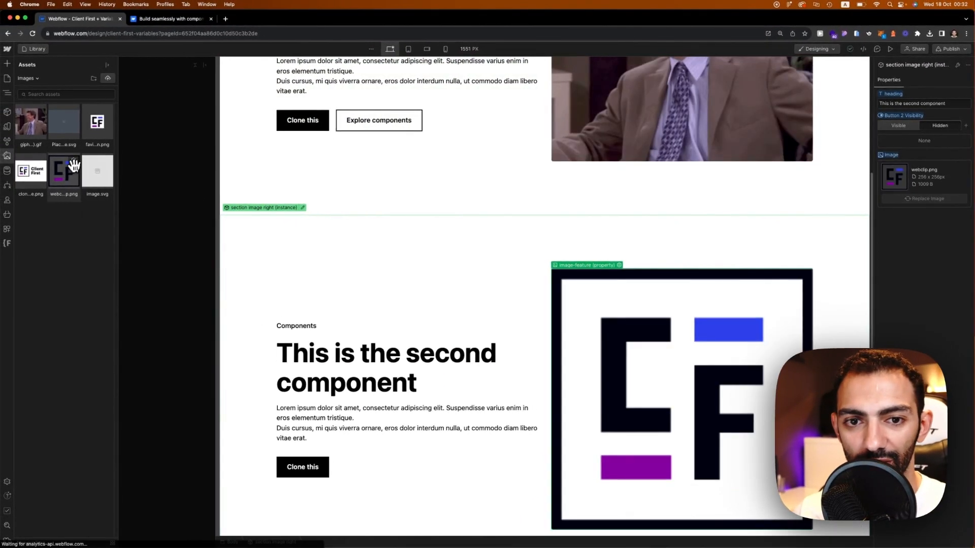
left_click(245, 202)
left_click(639, 338)
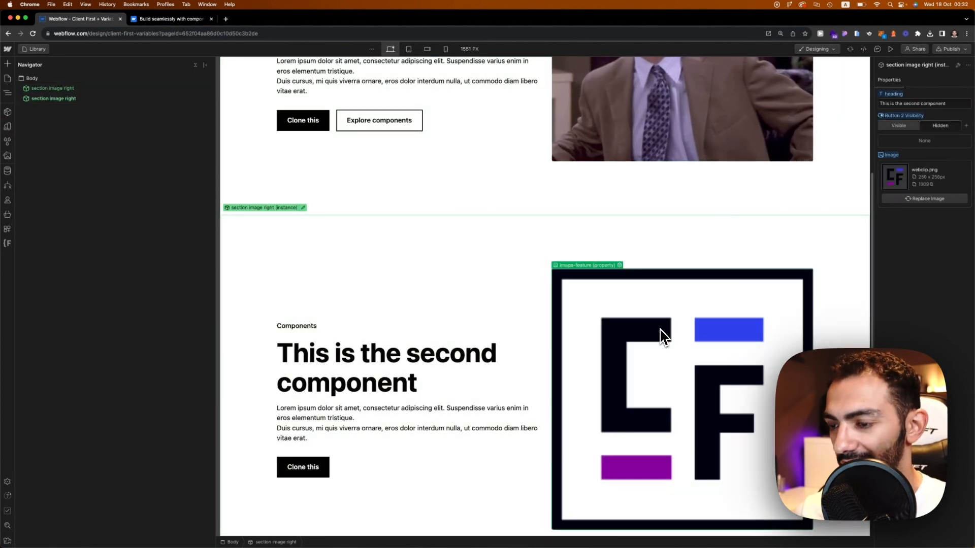
Compare the content and properties of the two component instances, and check the site's list of static pages.
scroll(609, 356, "up", 2)
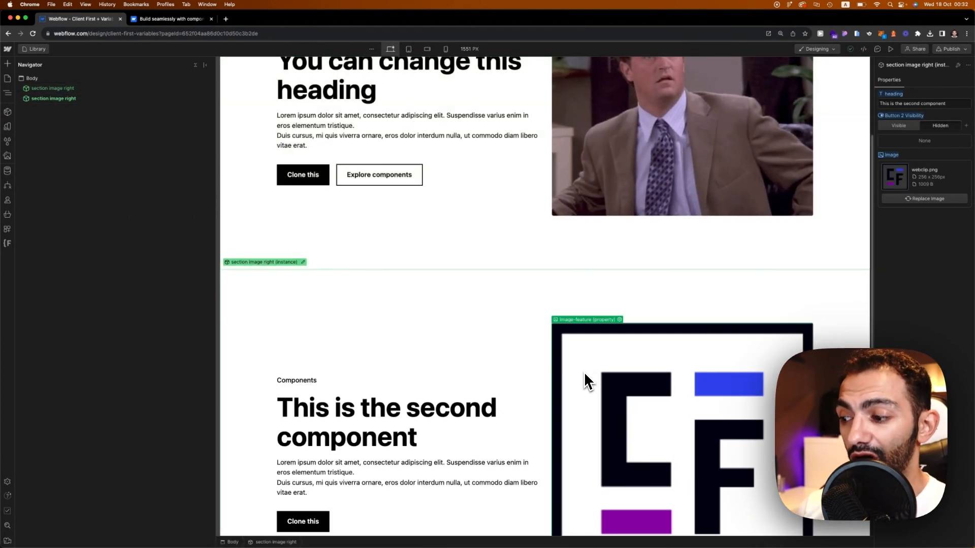
scroll(587, 380, "down", 4)
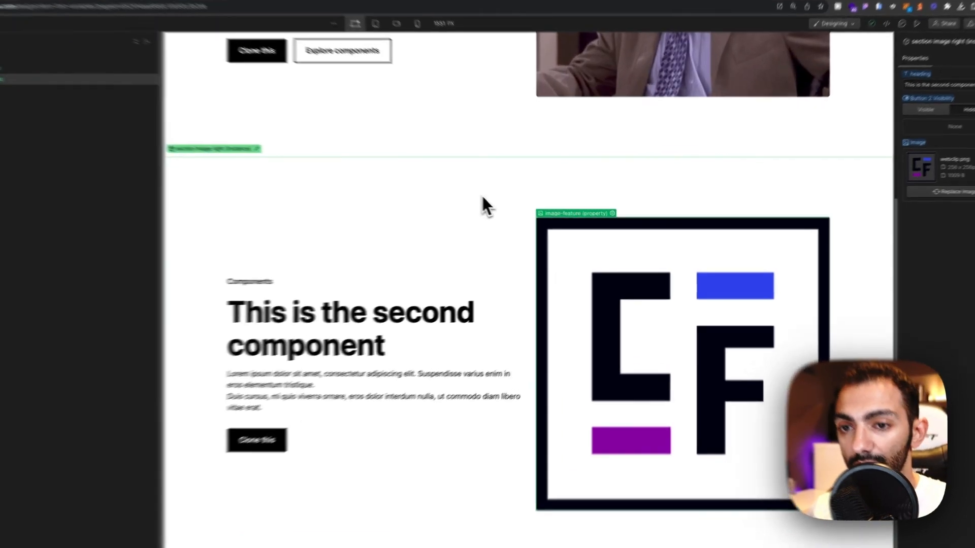
left_click(505, 204)
left_click(550, 135)
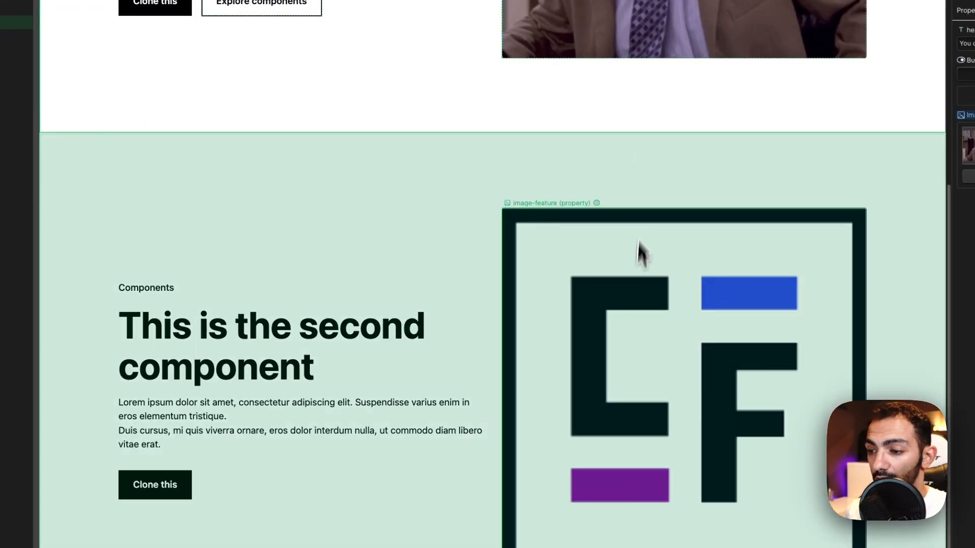
left_click(636, 269)
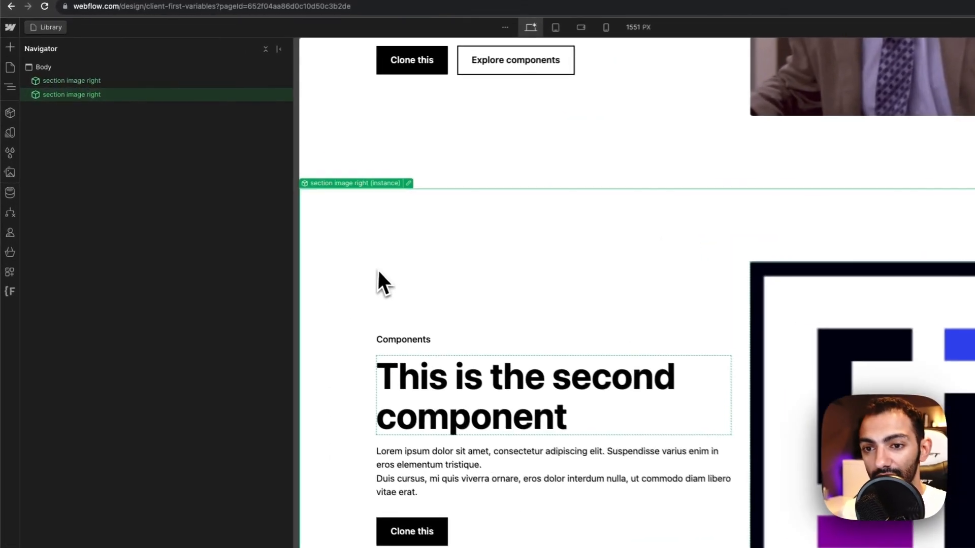
scroll(281, 225, "up", 3)
scroll(392, 269, "up", 3)
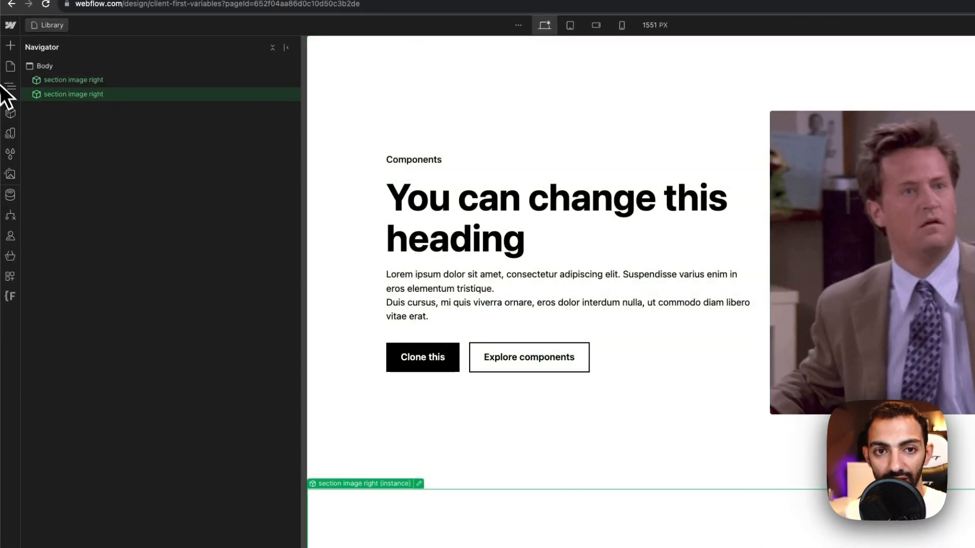
left_click(10, 66)
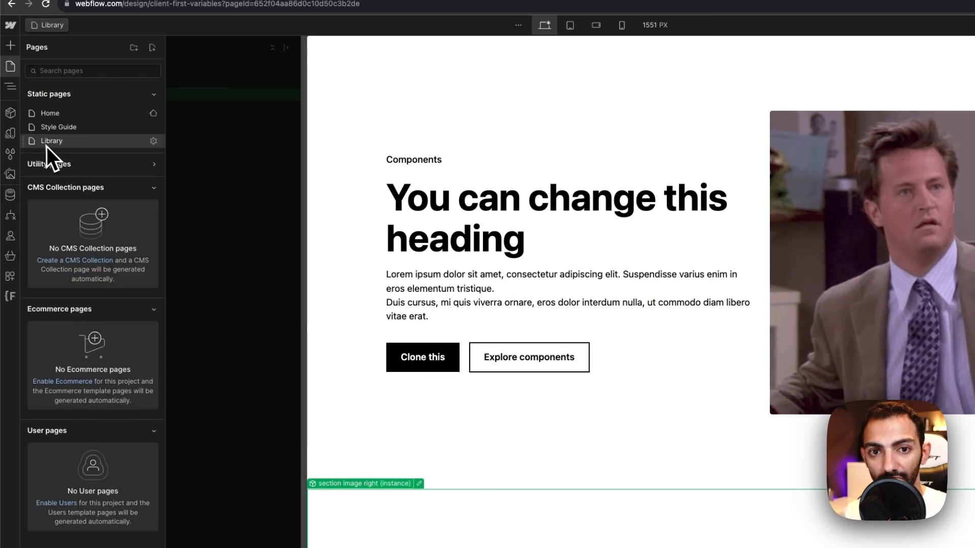
left_click(442, 218)
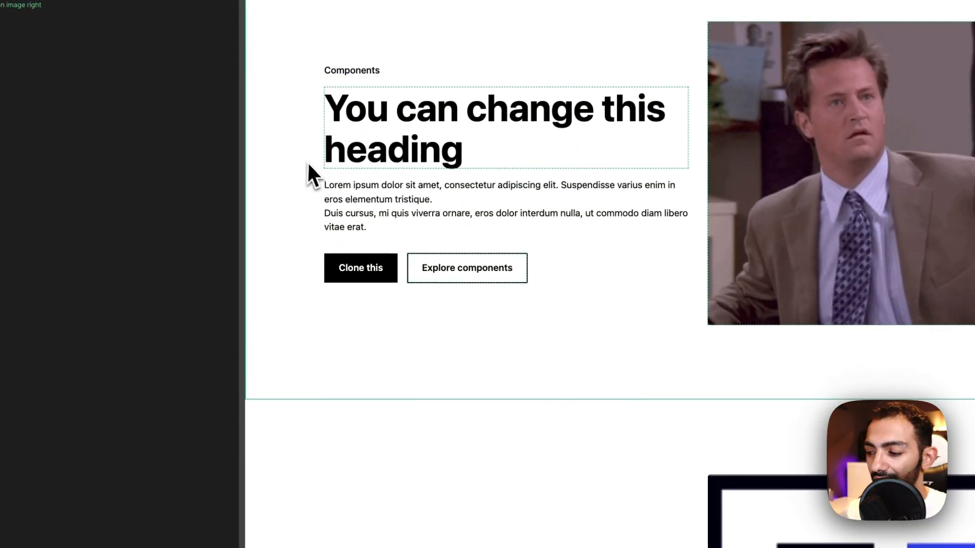